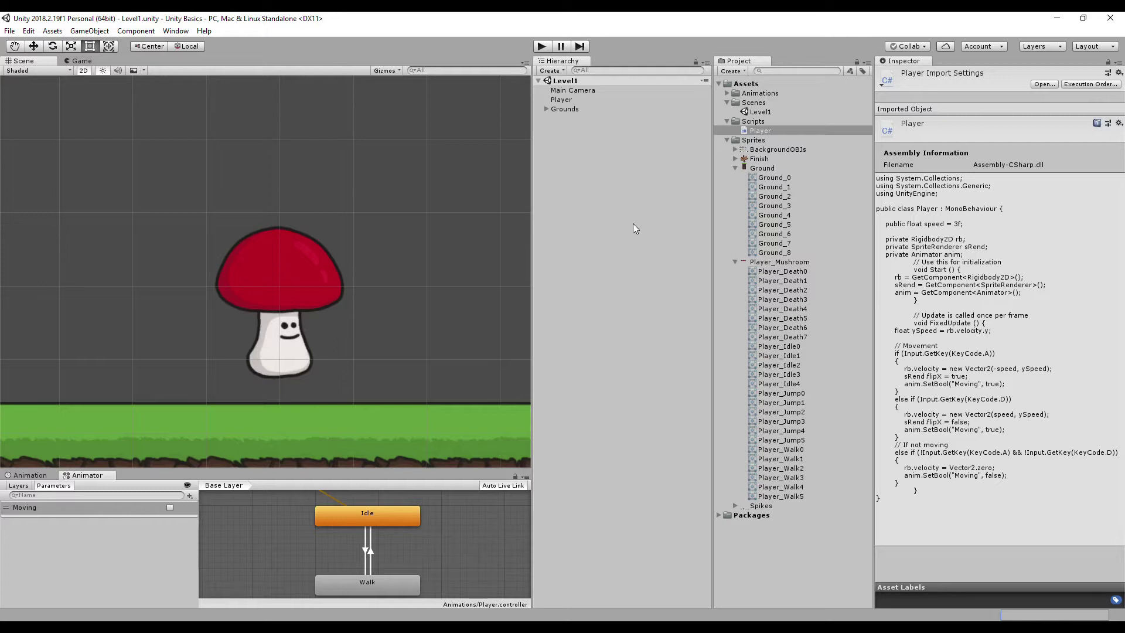
Enlarge the Scene view area by shrinking the Animator and Hierarchy areas, and switch to the Game view.
{"action": "left_click_drag", "start_coordinate": [425, 465], "coordinate": [425, 589]}
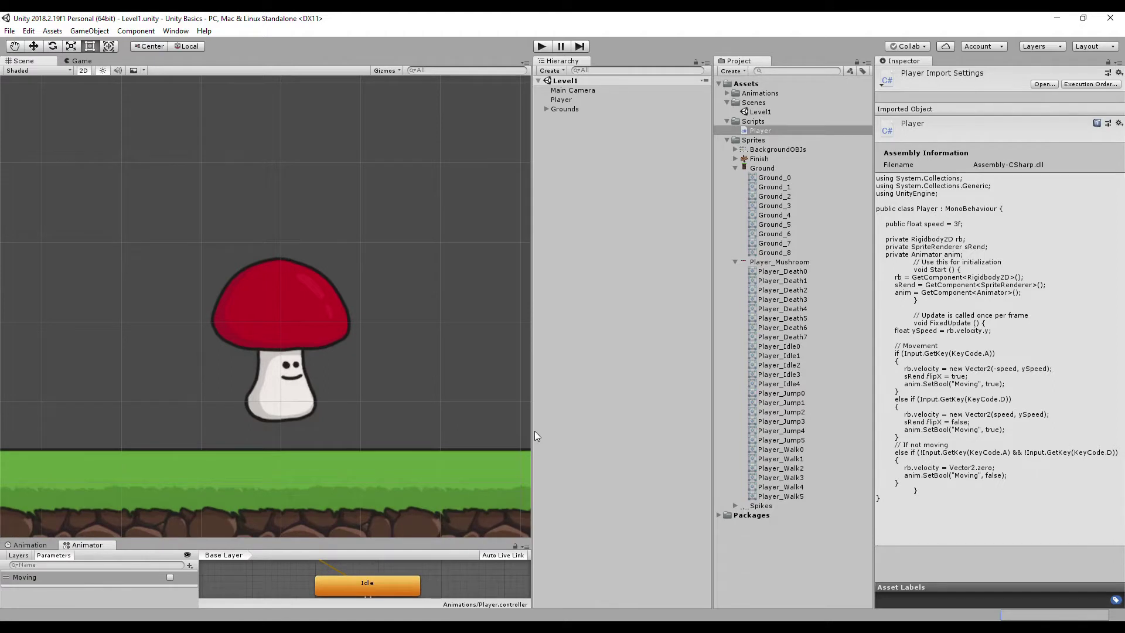
{"action": "left_click_drag", "start_coordinate": [535, 435], "coordinate": [689, 426]}
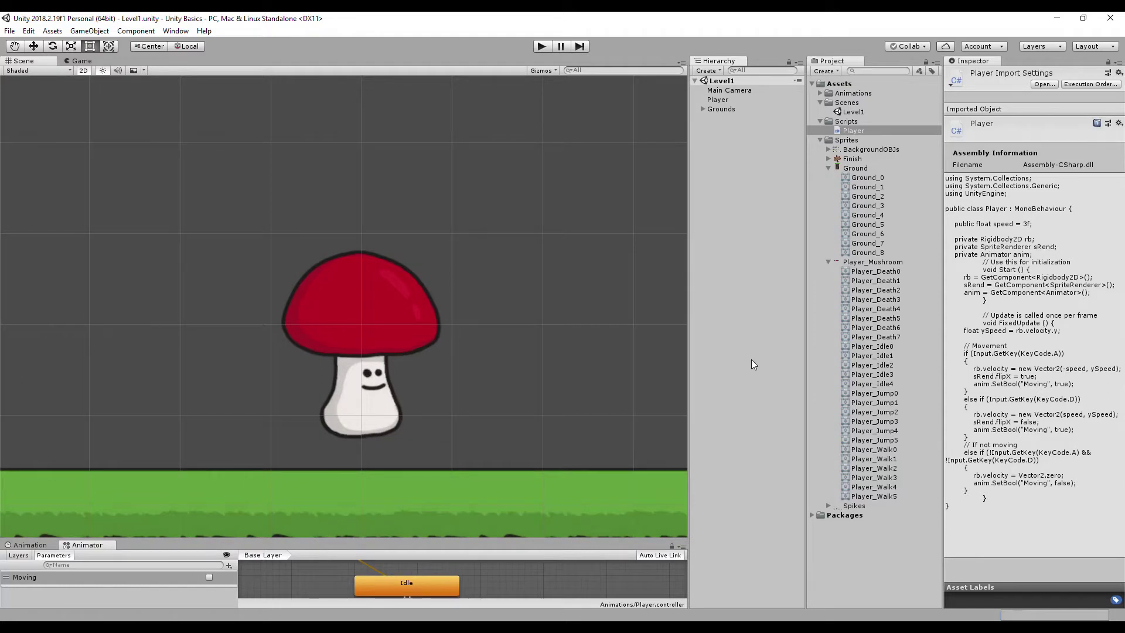
{"action": "left_click", "coordinate": [82, 61]}
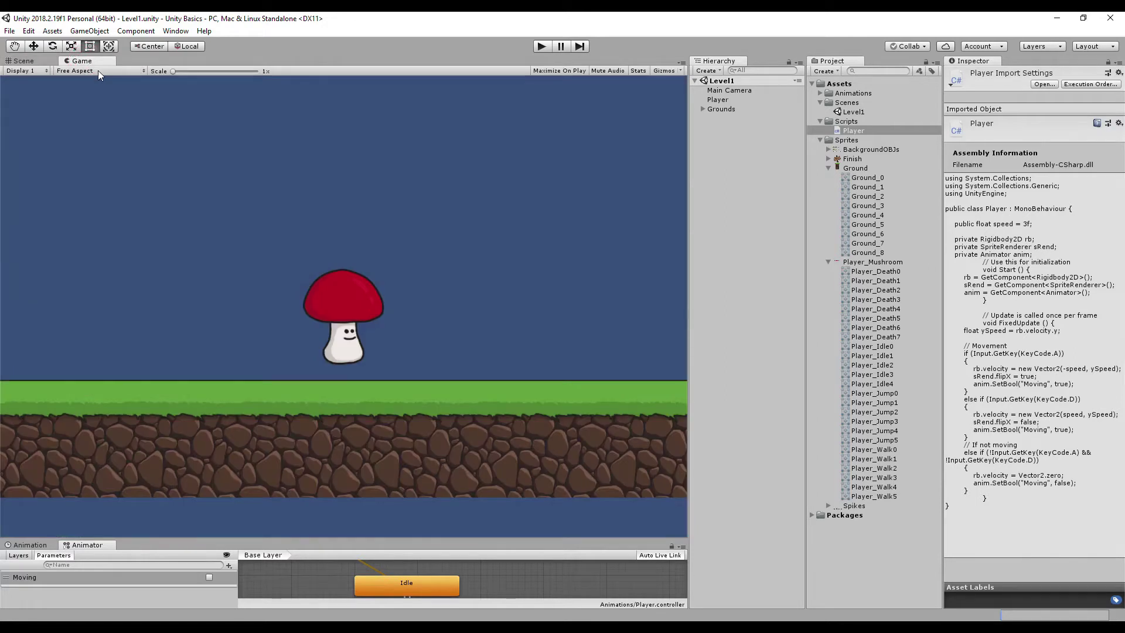
Add a fixed-resolution preset labelled FullHD at 1920 x 1080 and apply it to the Game view.
{"action": "left_click", "coordinate": [98, 73]}
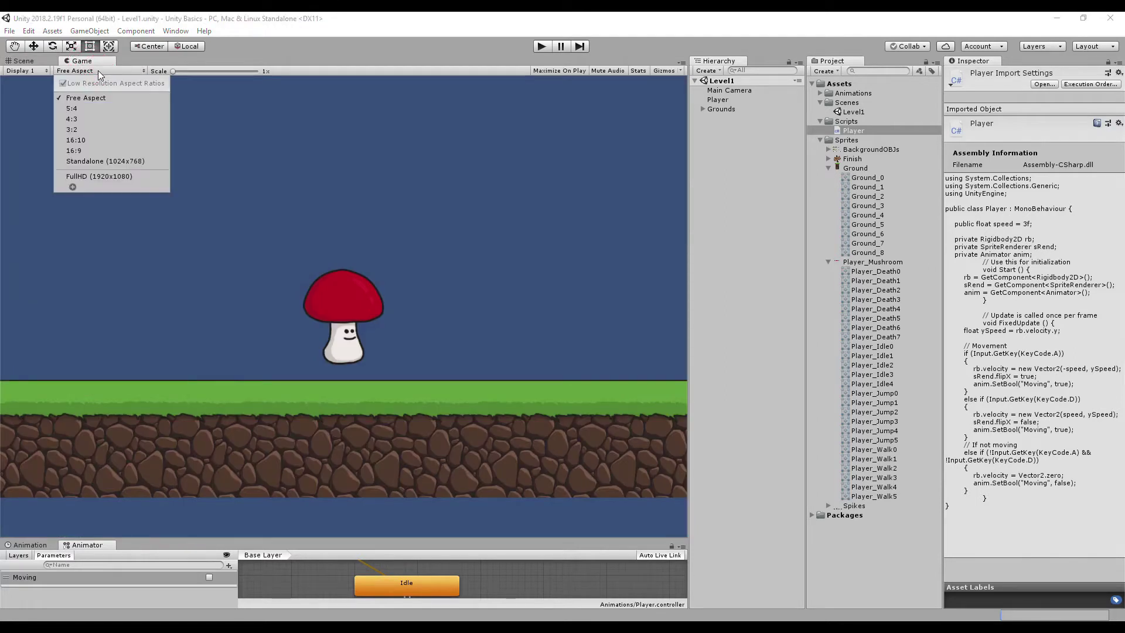
{"action": "left_click", "coordinate": [72, 187]}
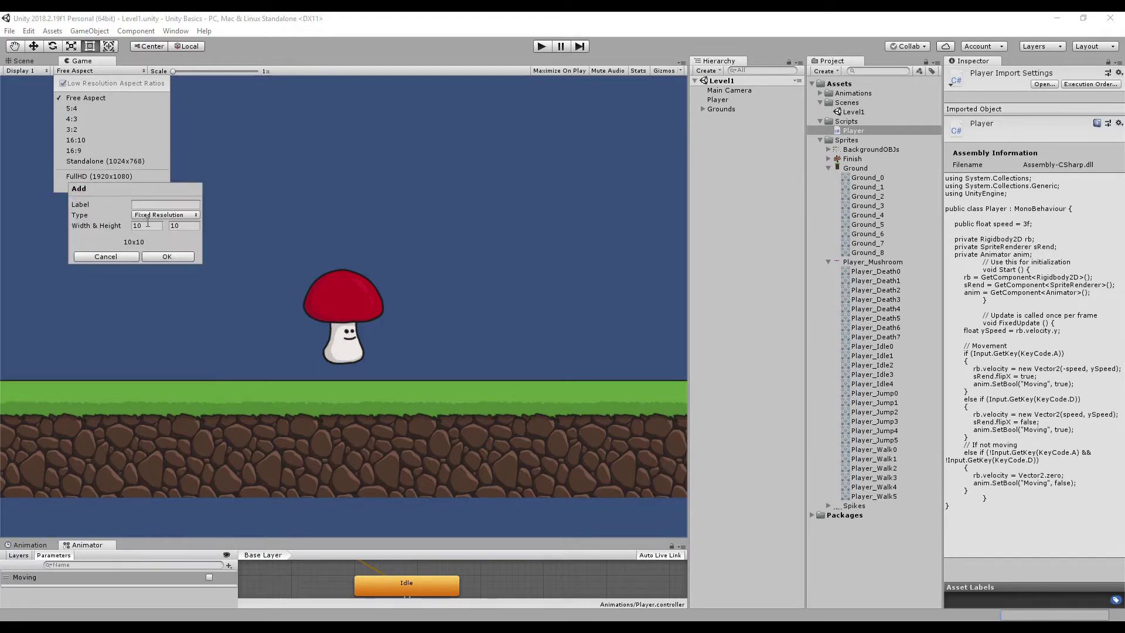
{"action": "left_click", "coordinate": [152, 205]}
{"action": "type", "text": "FullHD"}
{"action": "left_click", "coordinate": [153, 225]}
{"action": "type", "text": "1920"}
{"action": "key", "text": "Tab"}
{"action": "type", "text": "1080"}
{"action": "left_click", "coordinate": [163, 257]}
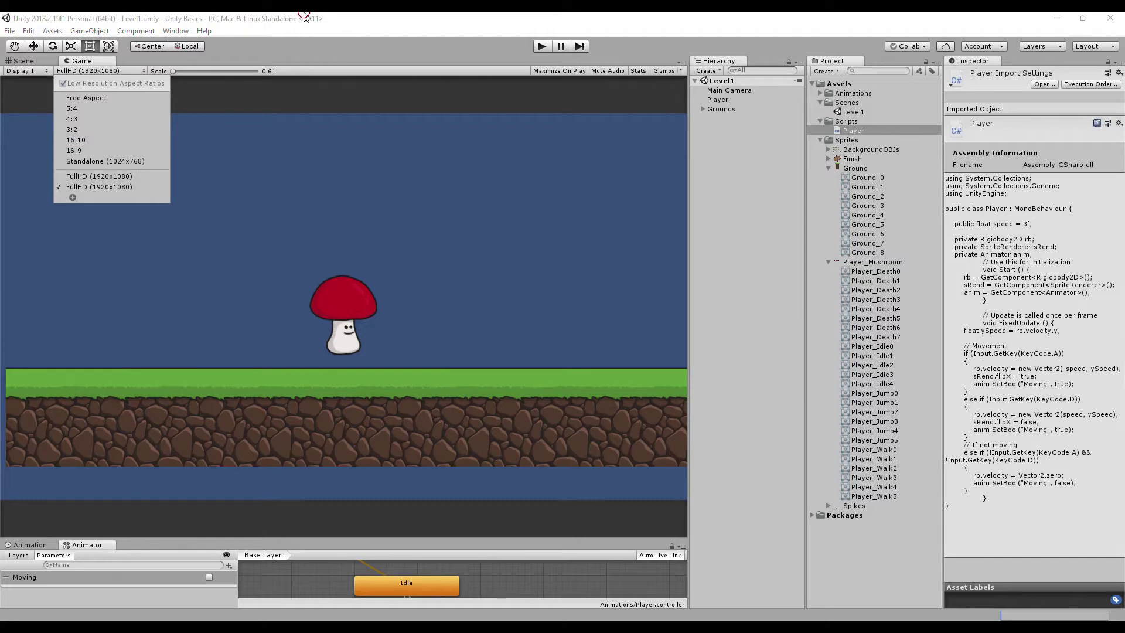
{"action": "left_click", "coordinate": [296, 111]}
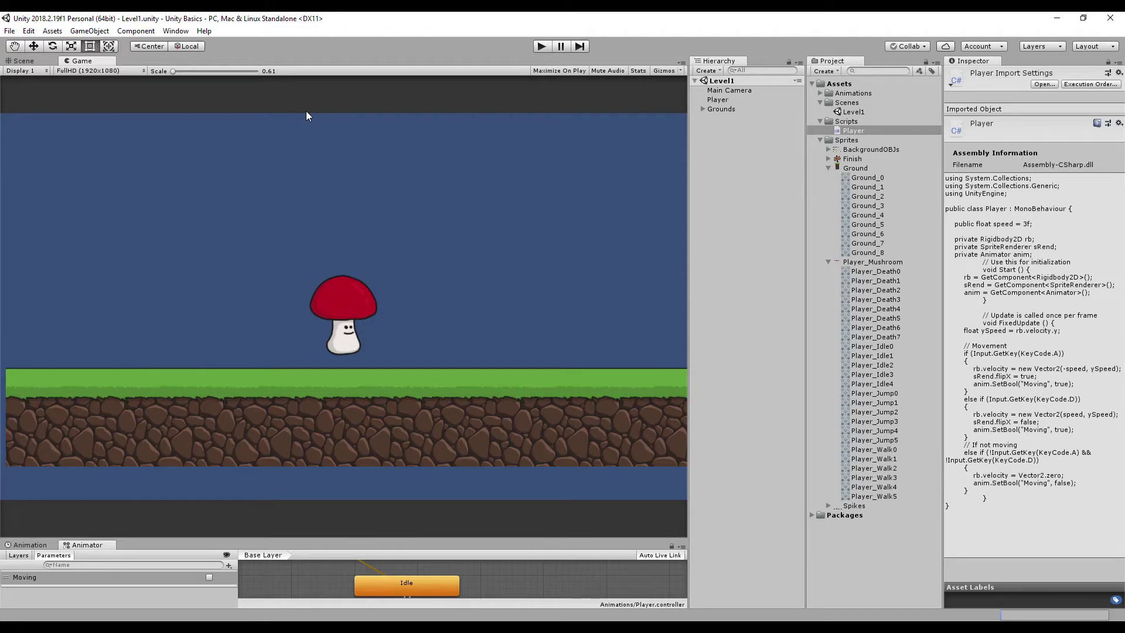
Make the Main Camera a child of Player and play-test the level by walking the mushroom.
{"action": "left_click_drag", "start_coordinate": [732, 88], "coordinate": [720, 102]}
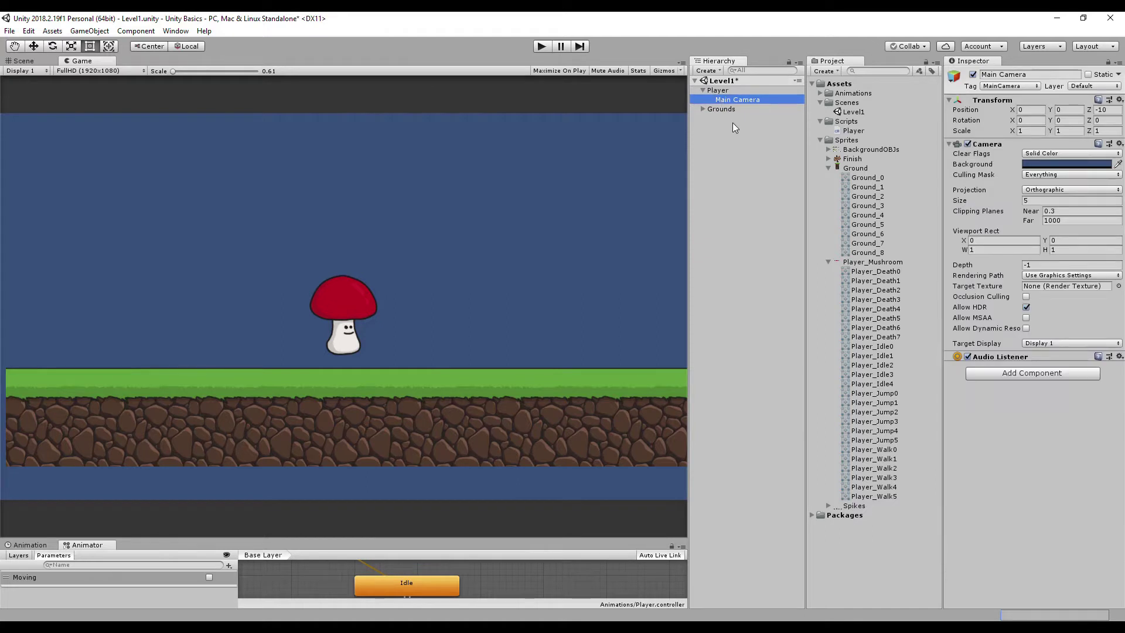
{"action": "left_click", "coordinate": [540, 47]}
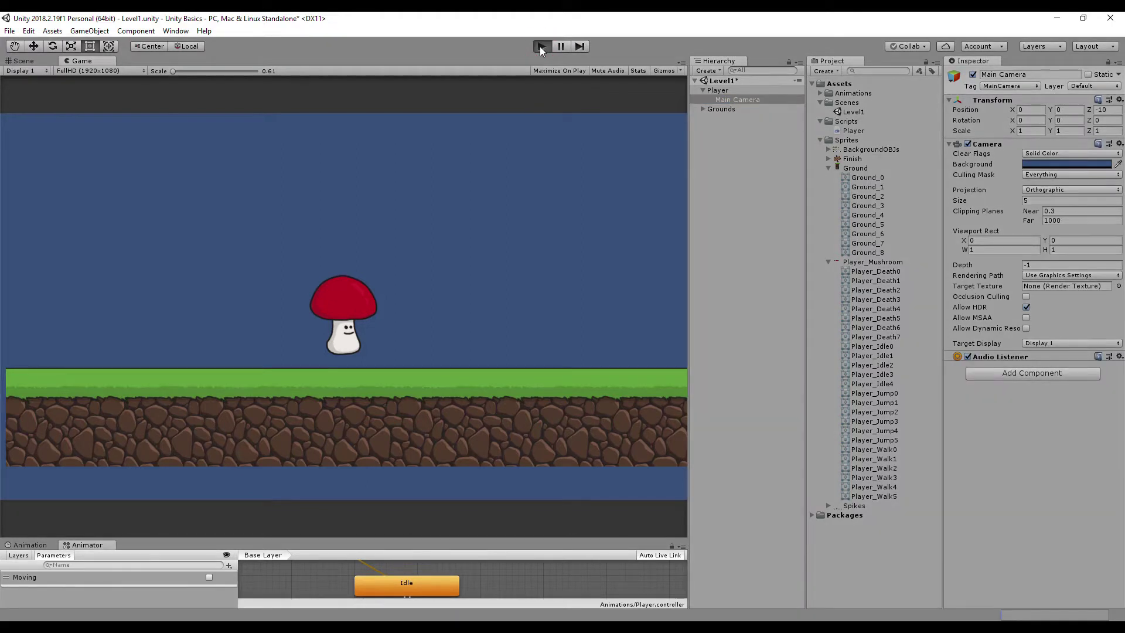
{"action": "key", "text": "Right"}
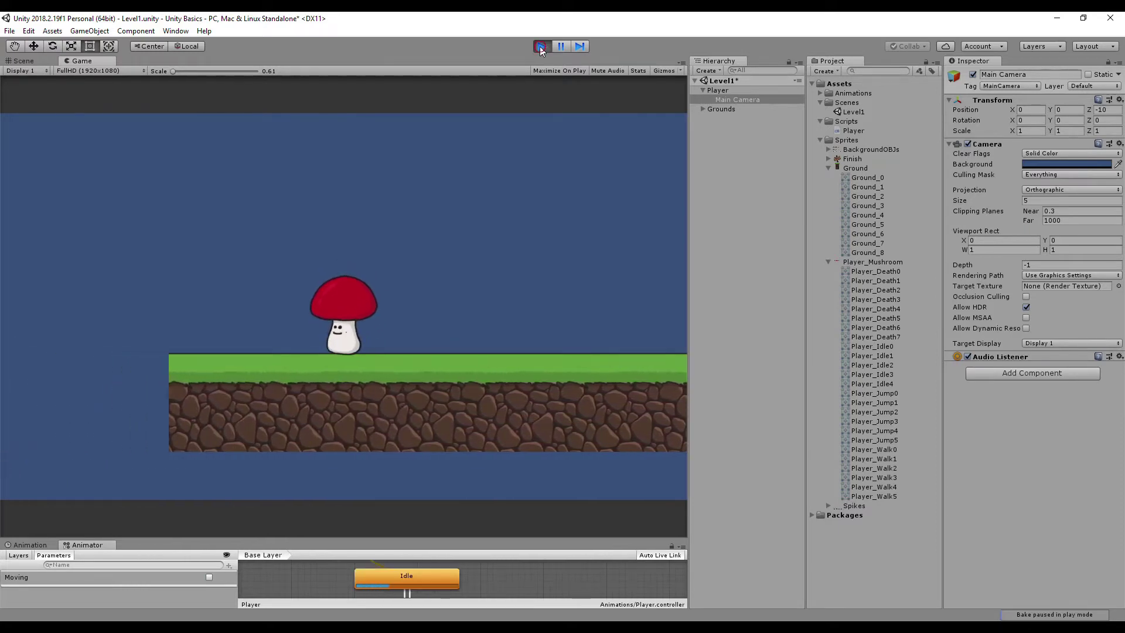
{"action": "left_click", "coordinate": [541, 47]}
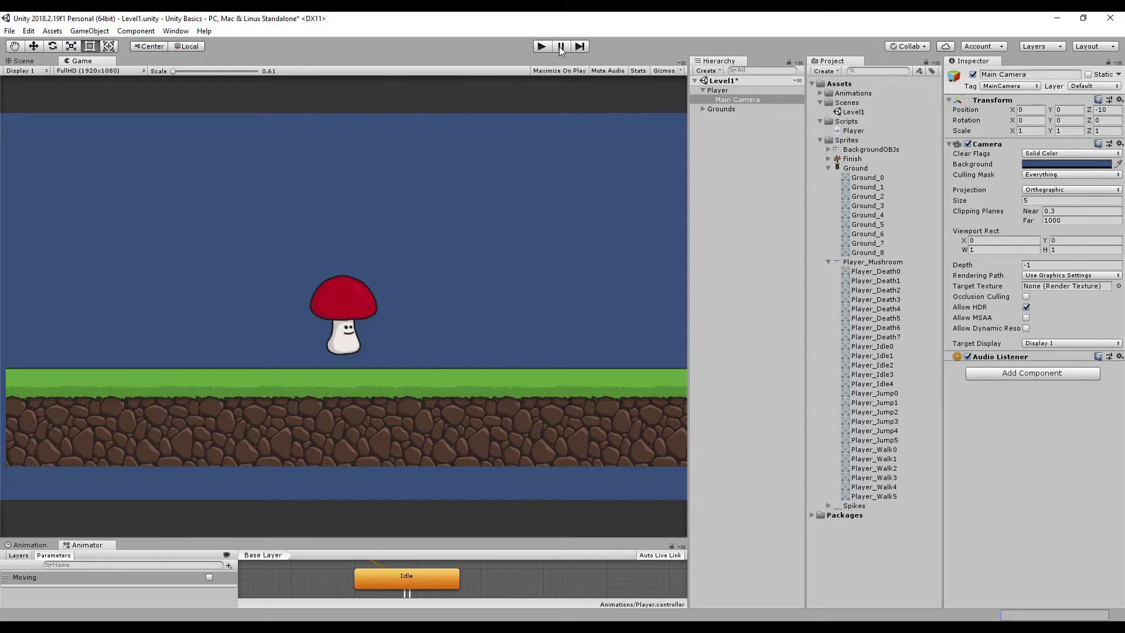
Set the Main Camera's orthographic size to 7 and its background colour to light blue.
{"action": "left_click", "coordinate": [1033, 200]}
{"action": "type", "text": "7"}
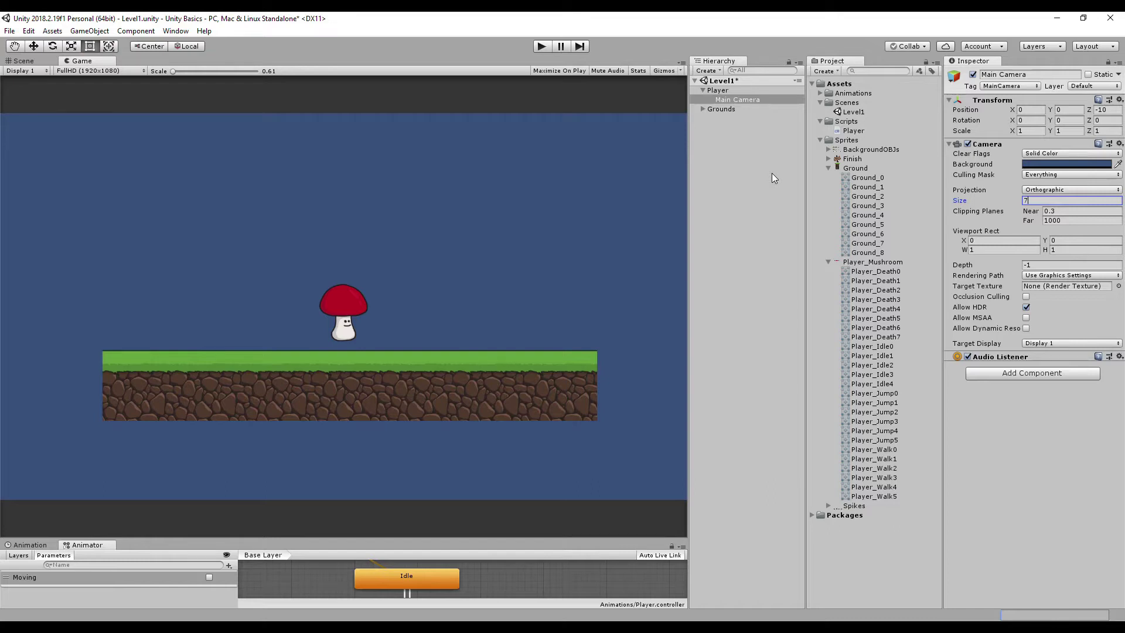
{"action": "left_click", "coordinate": [1033, 164]}
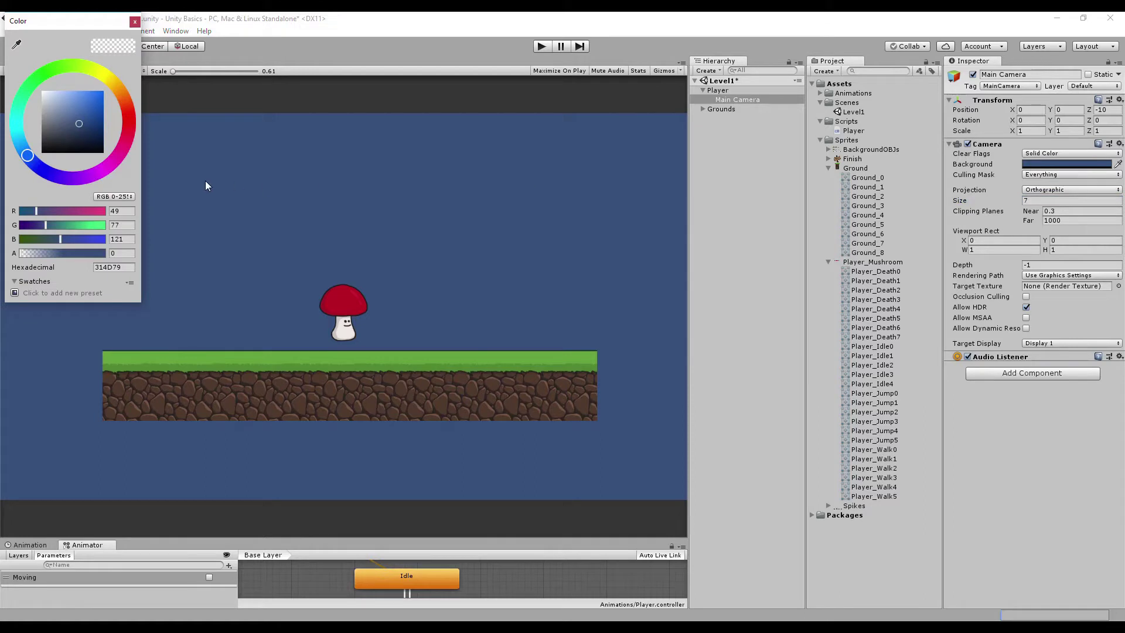
{"action": "left_click_drag", "start_coordinate": [27, 155], "coordinate": [80, 100]}
{"action": "left_click", "coordinate": [135, 22]}
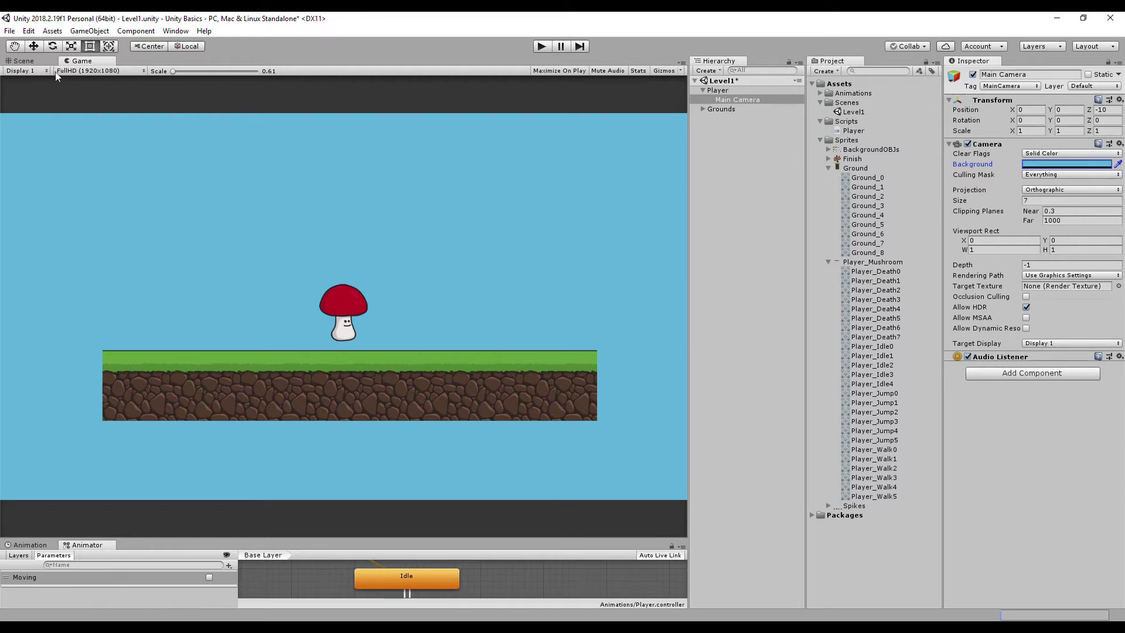
Duplicate all seven Ground_1 tiles in the scene and snap the copies to the right end of the ground strip.
{"action": "left_click", "coordinate": [25, 61]}
{"action": "scroll", "coordinate": [313, 258], "scroll_direction": "down", "scroll_amount": 10}
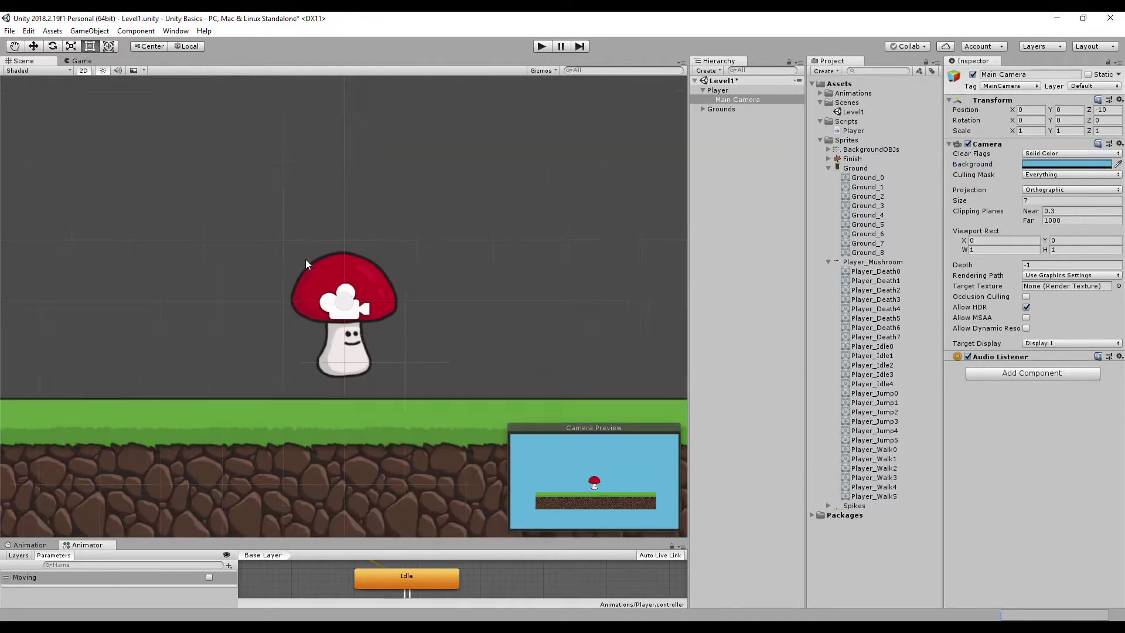
{"action": "left_click", "coordinate": [315, 363]}
{"action": "middle_click_drag", "start_coordinate": [281, 280], "coordinate": [283, 317]}
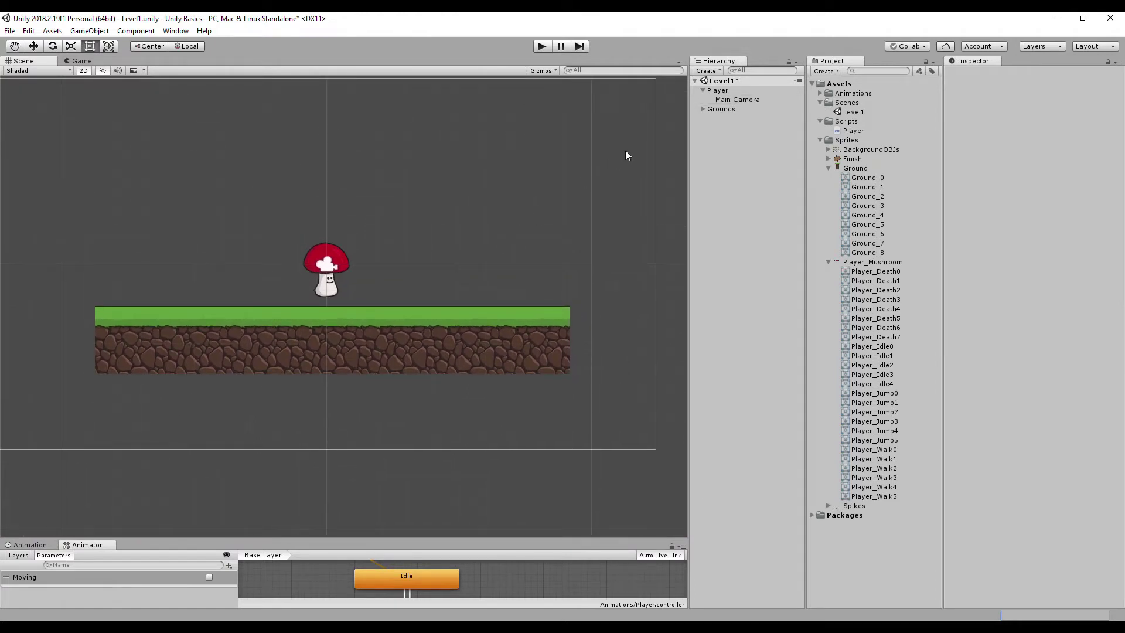
{"action": "left_click", "coordinate": [703, 110]}
{"action": "left_click", "coordinate": [736, 118]}
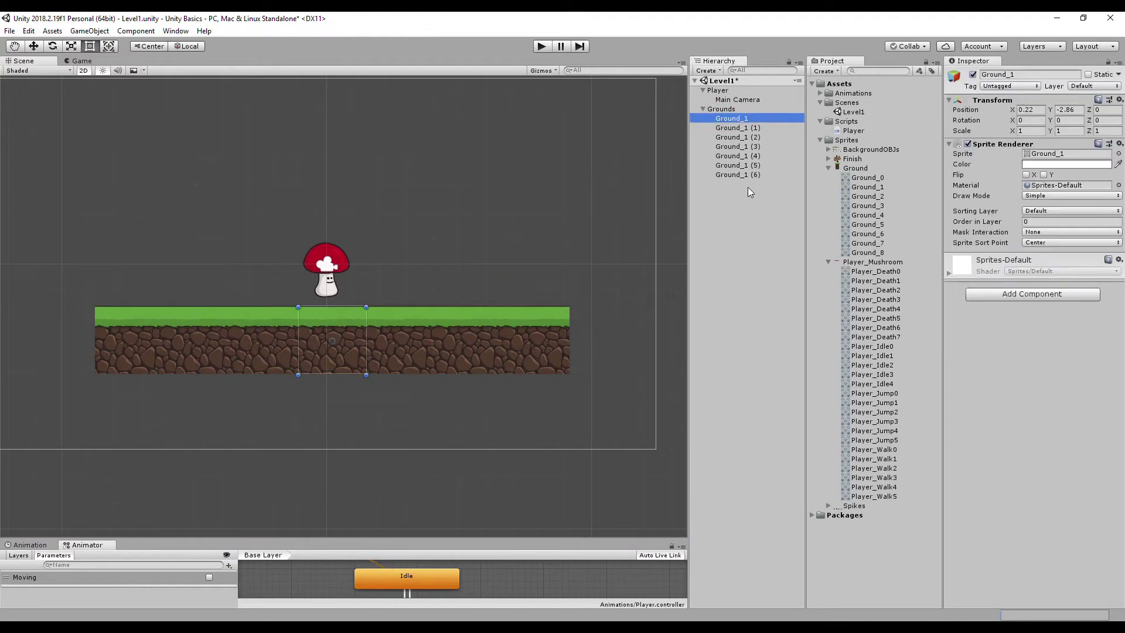
{"action": "left_click", "coordinate": [737, 176], "text": "shift"}
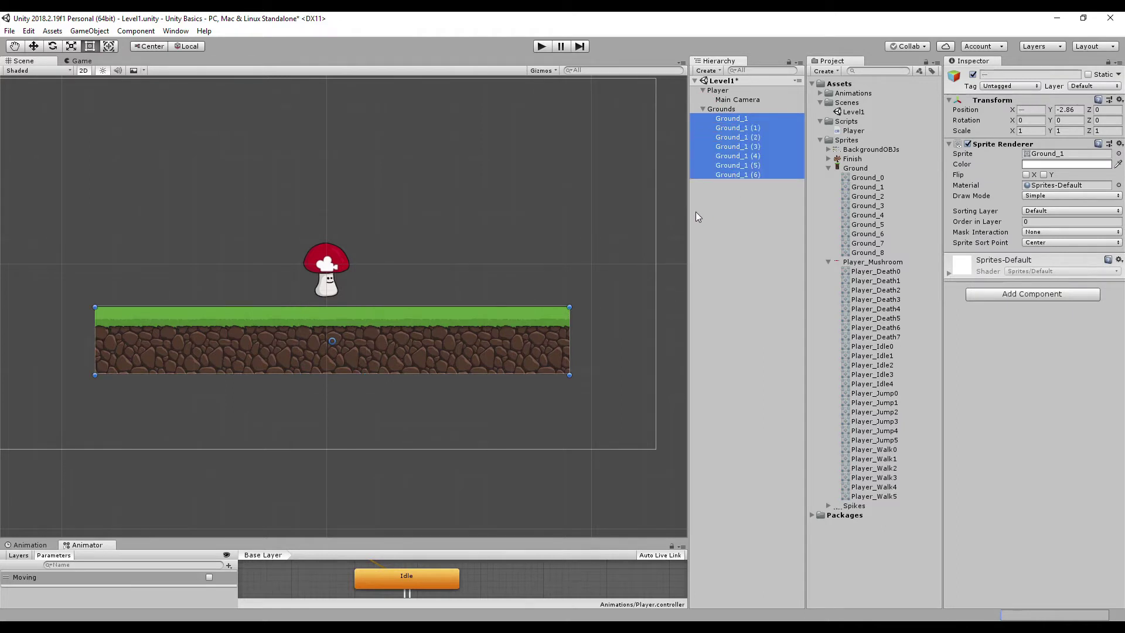
{"action": "key", "text": "ctrl+d"}
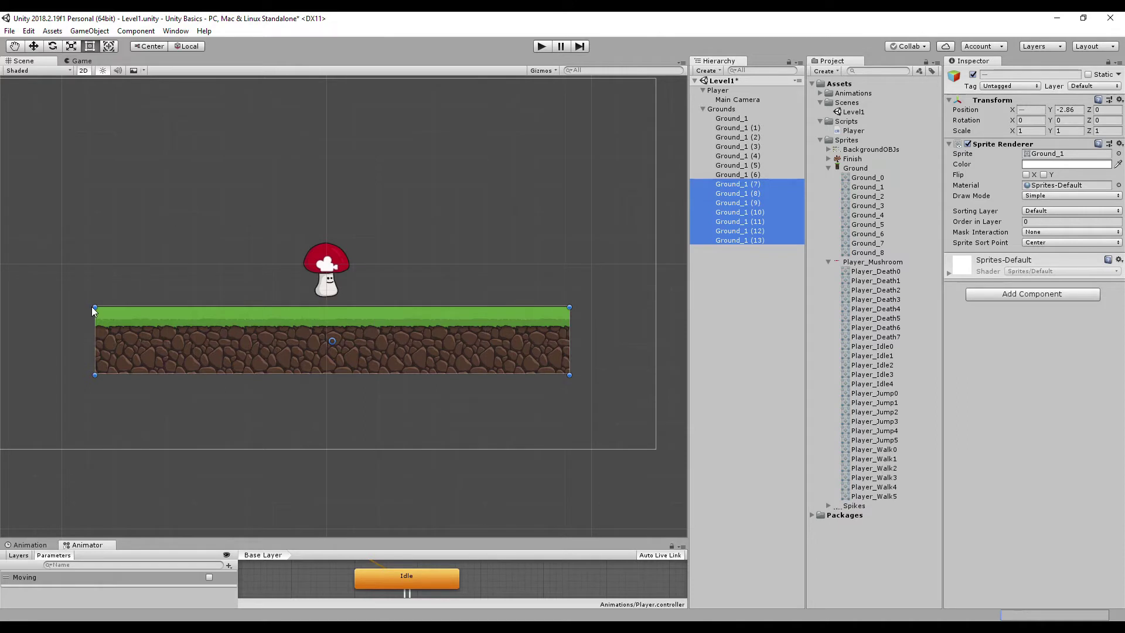
{"action": "left_click_drag", "start_coordinate": [97, 310], "coordinate": [684, 351]}
{"action": "left_click_drag", "start_coordinate": [330, 344], "coordinate": [578, 335]}
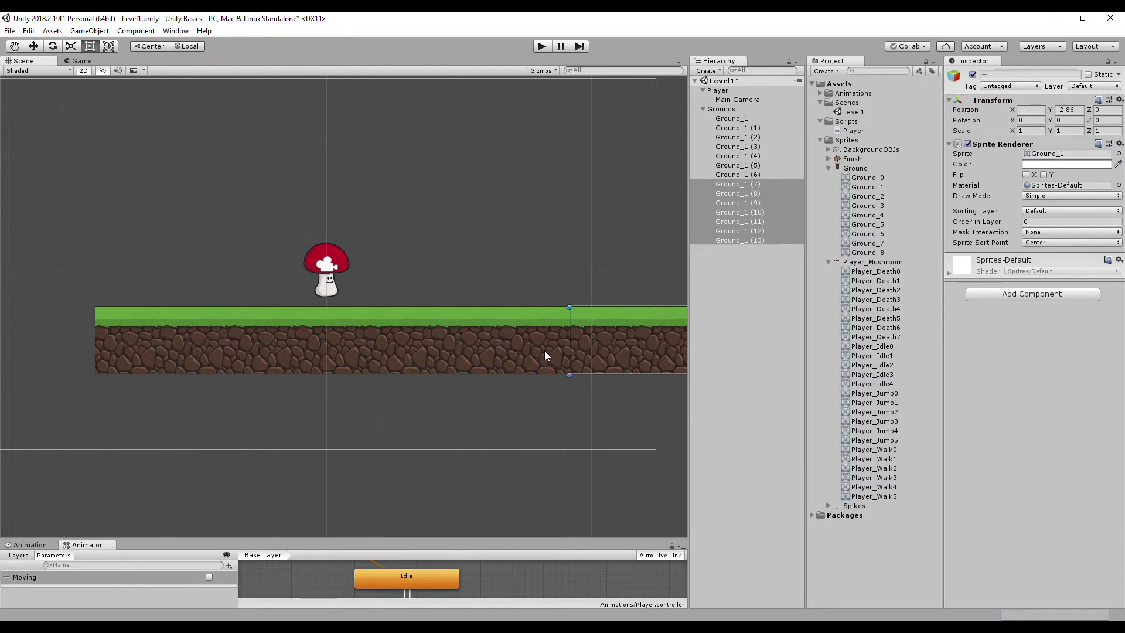
Duplicate the seven selected ground tiles again and snap the copies to the left end of the ground strip.
{"action": "scroll", "coordinate": [527, 350], "scroll_direction": "down", "scroll_amount": 4}
{"action": "middle_click_drag", "start_coordinate": [433, 375], "coordinate": [358, 319]}
{"action": "scroll", "coordinate": [466, 311], "scroll_direction": "down", "scroll_amount": 2}
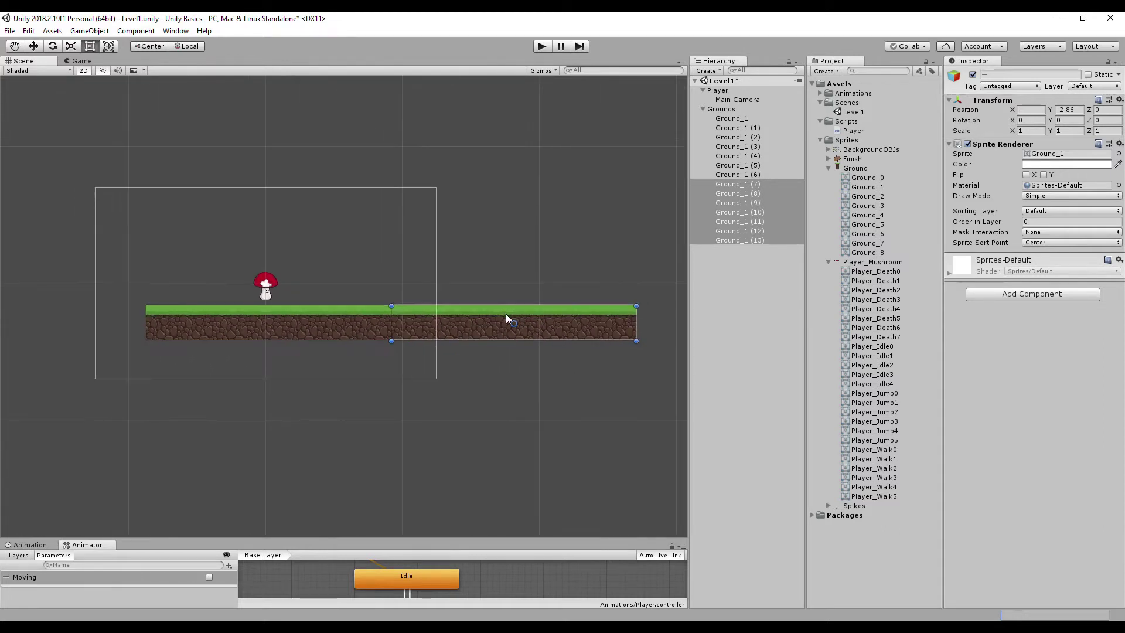
{"action": "middle_click_drag", "start_coordinate": [505, 316], "coordinate": [506, 323]}
{"action": "key", "text": "ctrl+d"}
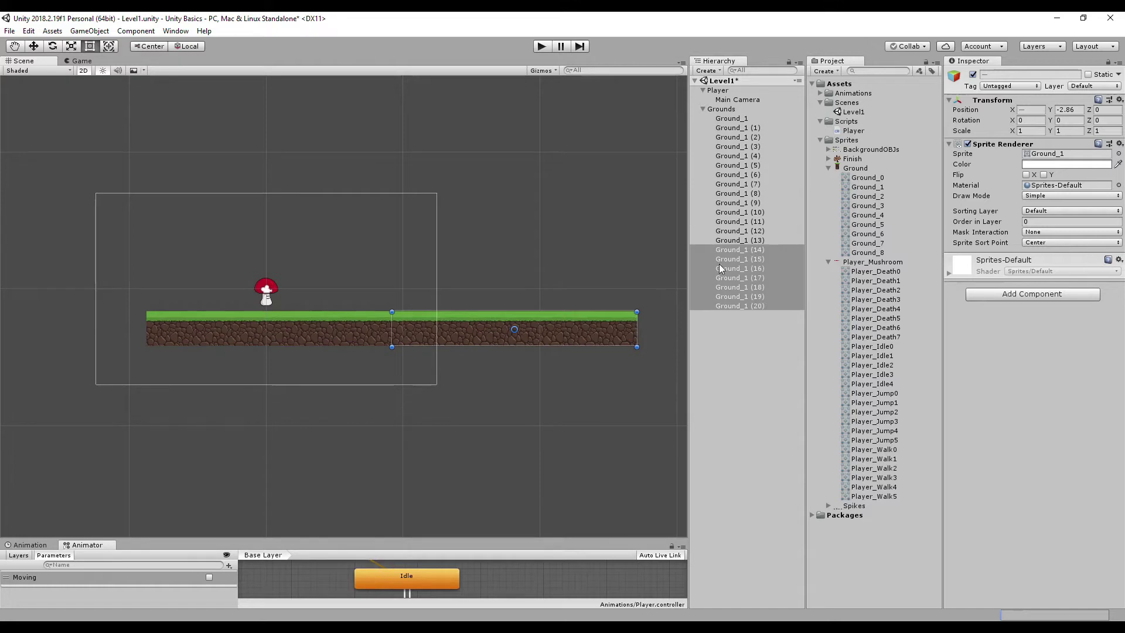
{"action": "scroll", "coordinate": [413, 328], "scroll_direction": "down", "scroll_amount": 2}
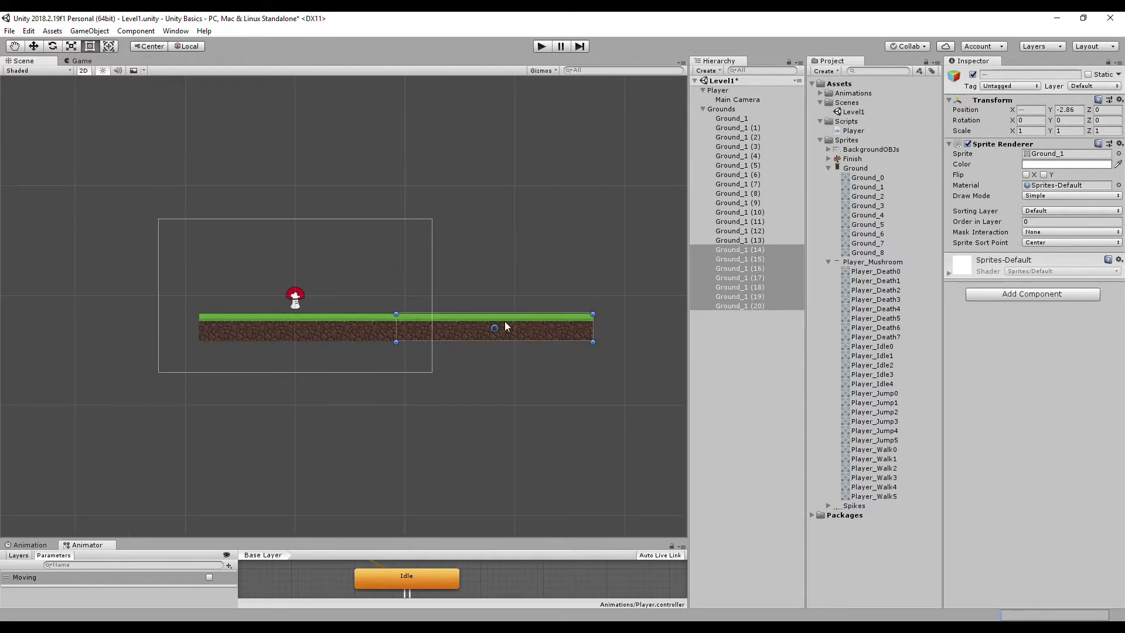
{"action": "left_click_drag", "start_coordinate": [593, 319], "coordinate": [207, 320]}
{"action": "scroll", "coordinate": [235, 373], "scroll_direction": "up", "scroll_amount": 4}
{"action": "middle_click_drag", "start_coordinate": [237, 373], "coordinate": [255, 383]}
Add the Ground_0 edge sprite to the scene and snap it to the left end of the grass strip.
{"action": "scroll", "coordinate": [255, 382], "scroll_direction": "down", "scroll_amount": 3}
{"action": "scroll", "coordinate": [254, 387], "scroll_direction": "down", "scroll_amount": 2}
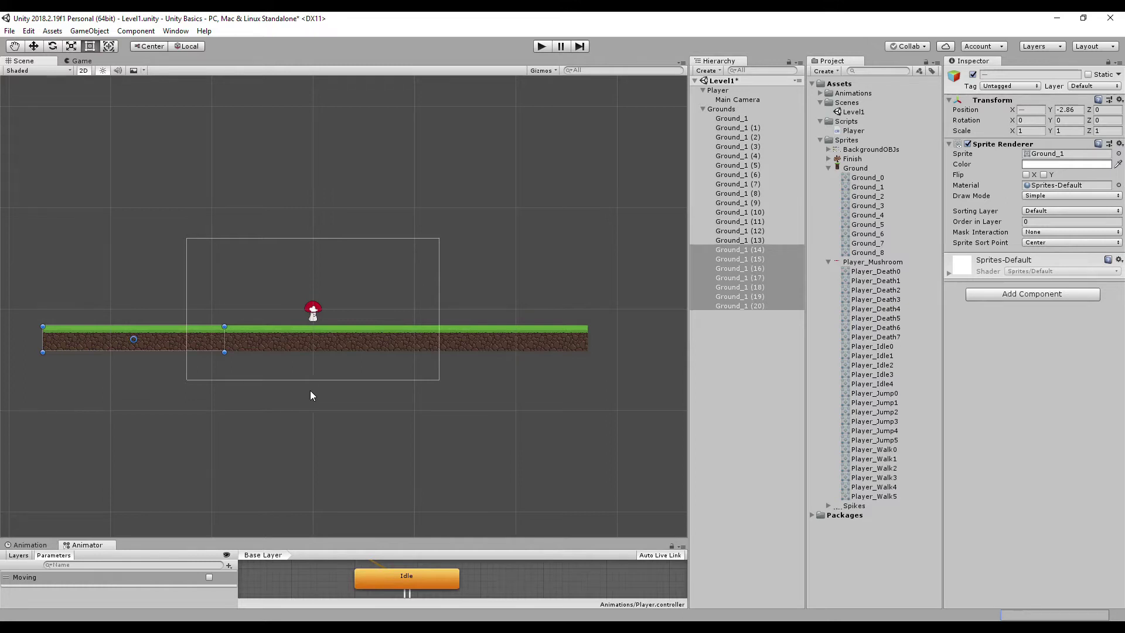
{"action": "left_click", "coordinate": [876, 179]}
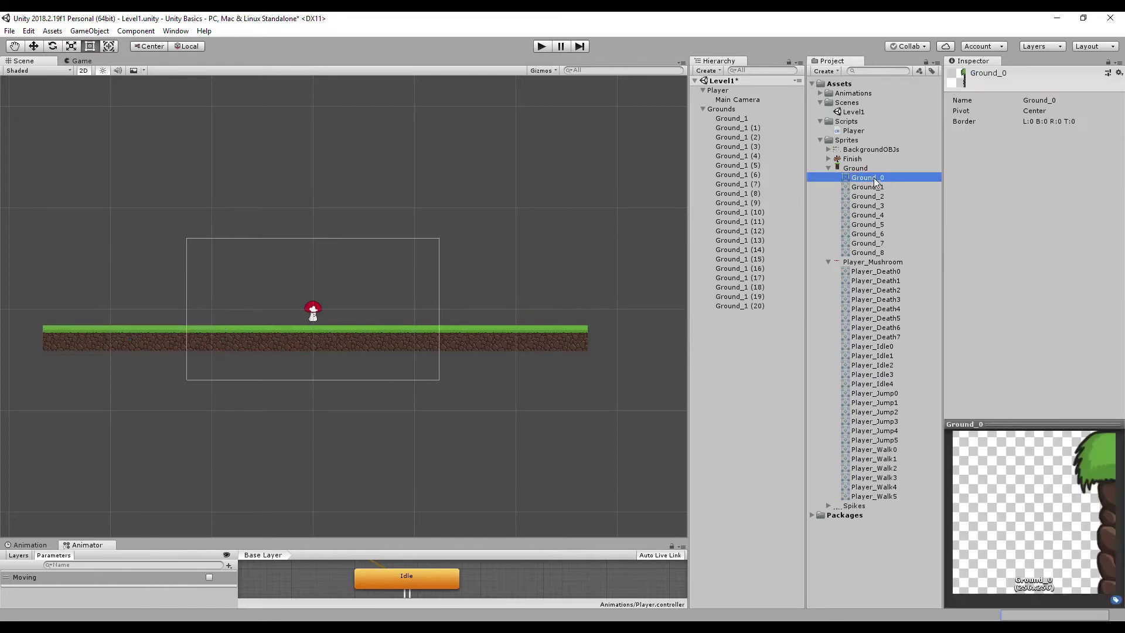
{"action": "left_click_drag", "start_coordinate": [874, 179], "coordinate": [22, 341]}
{"action": "scroll", "coordinate": [20, 333], "scroll_direction": "up", "scroll_amount": 6}
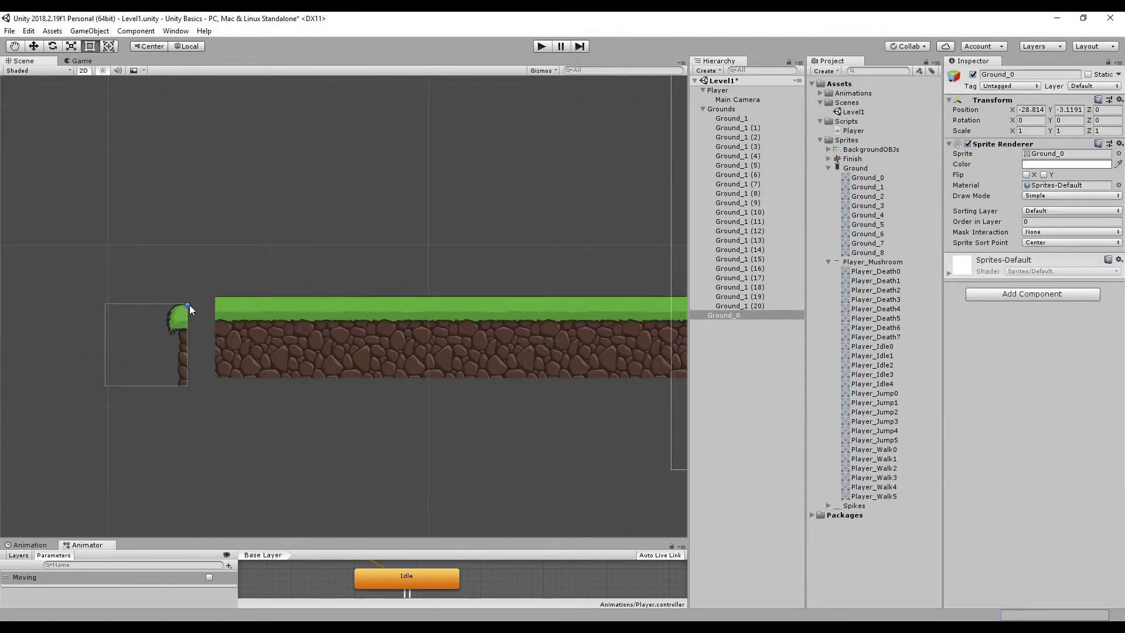
{"action": "left_click_drag", "start_coordinate": [188, 306], "coordinate": [216, 297]}
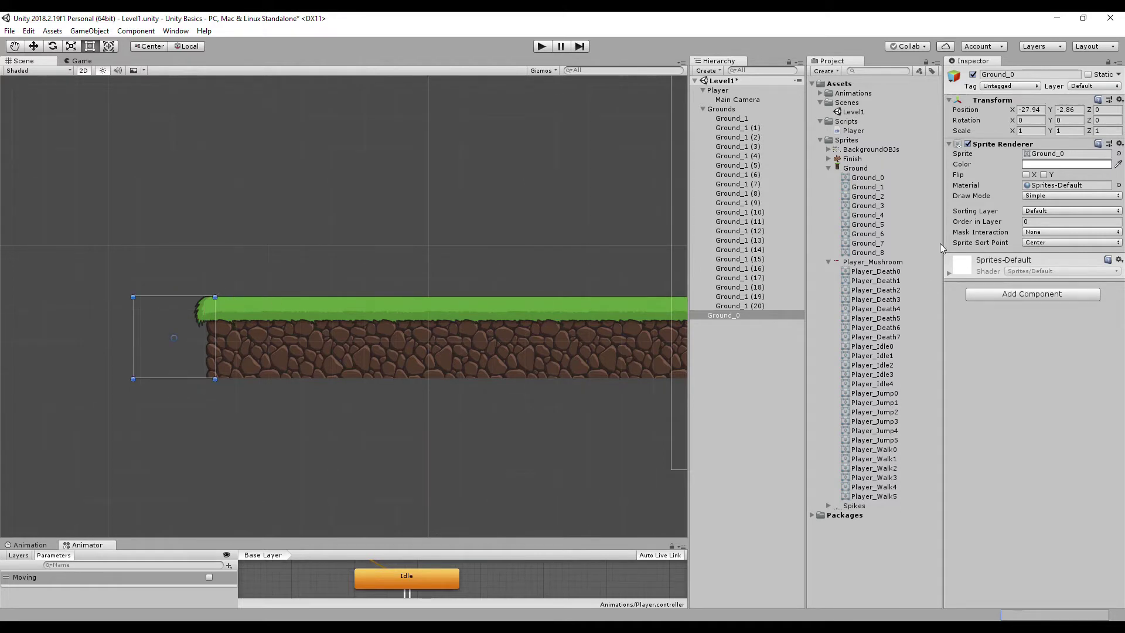
Add the Ground_3 side sprite and snap it directly beneath the Ground_0 corner piece.
{"action": "left_click", "coordinate": [878, 207]}
{"action": "left_click_drag", "start_coordinate": [867, 205], "coordinate": [156, 450]}
{"action": "left_click_drag", "start_coordinate": [190, 412], "coordinate": [215, 380]}
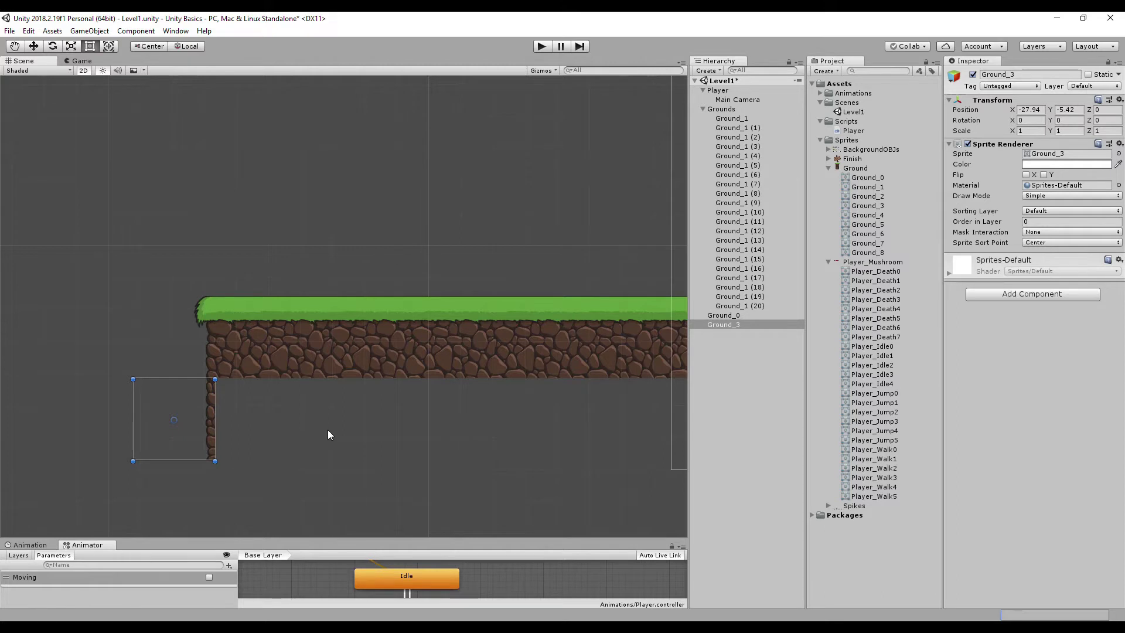
Place a Ground_4 rock tile beside Ground_3 under the grass strip and extend the row with two copies.
{"action": "left_click", "coordinate": [881, 216]}
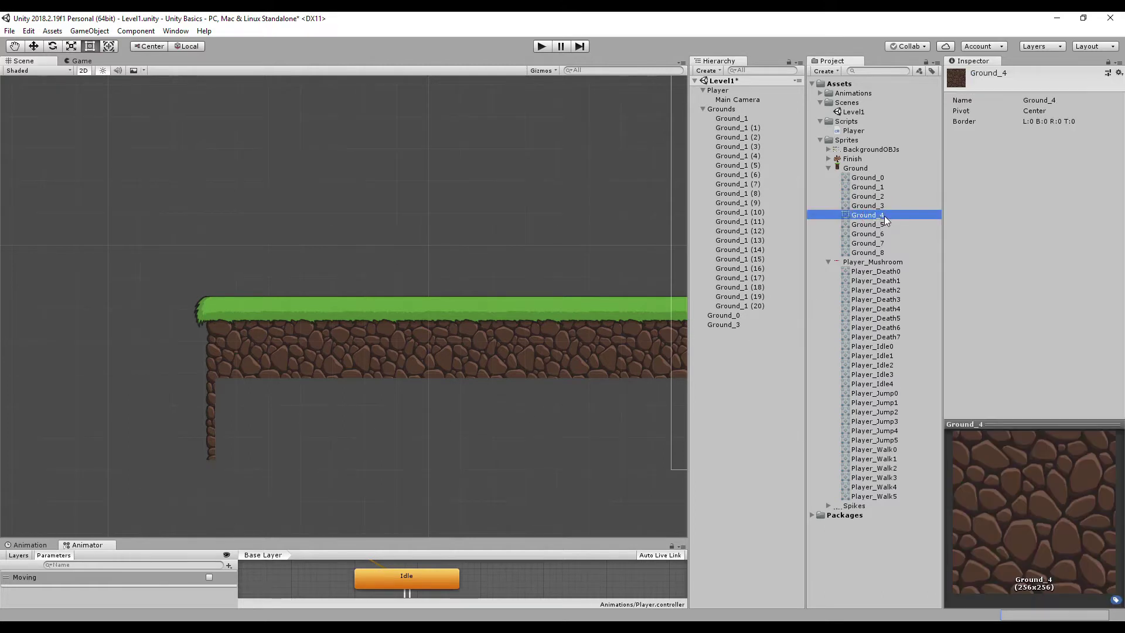
{"action": "left_click_drag", "start_coordinate": [884, 216], "coordinate": [339, 463]}
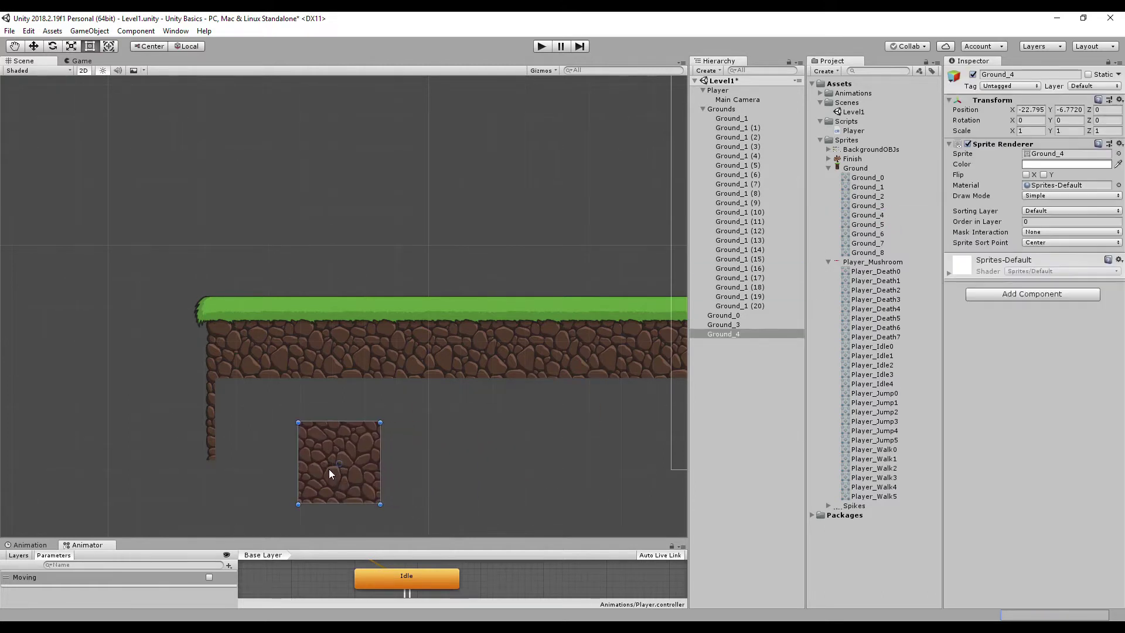
{"action": "left_click_drag", "start_coordinate": [299, 425], "coordinate": [230, 394]}
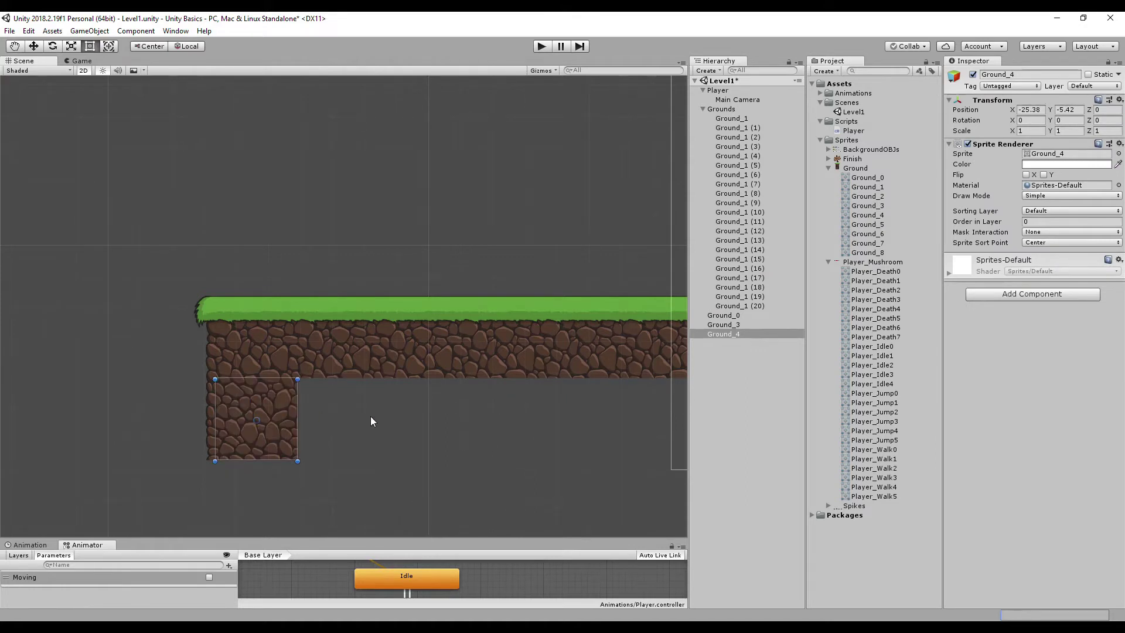
{"action": "key", "text": "ctrl+d"}
{"action": "left_click_drag", "start_coordinate": [219, 378], "coordinate": [378, 379]}
{"action": "key", "text": "ctrl+d"}
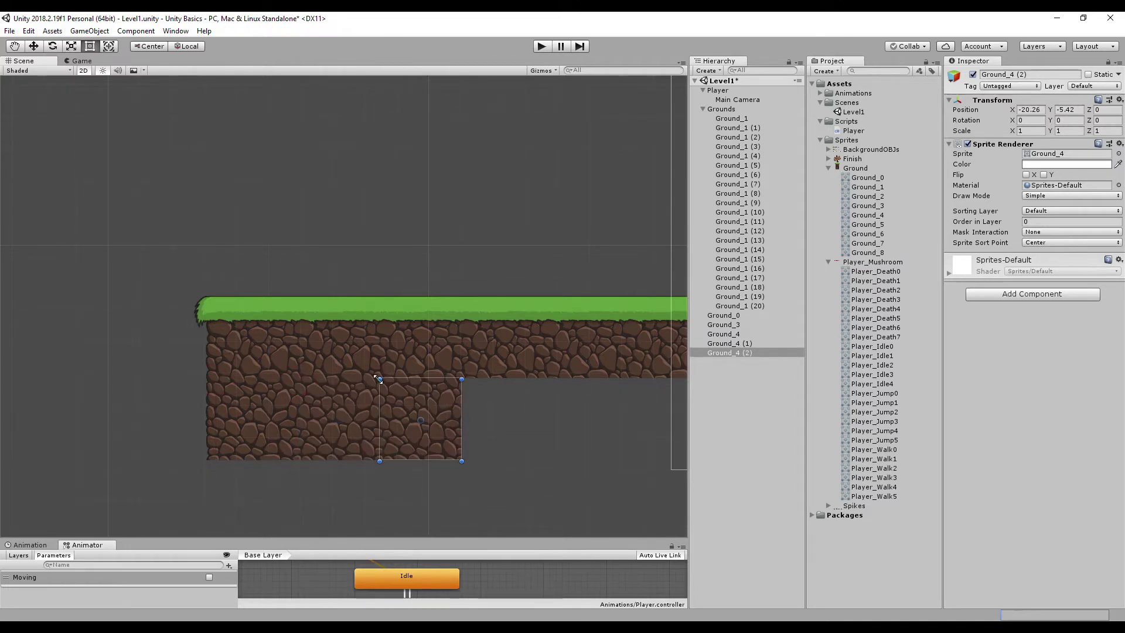
Duplicate the three Ground_4 tiles together and snap the copies to the right end of the lower rock row.
{"action": "left_click", "coordinate": [743, 334], "text": "shift"}
{"action": "key", "text": "ctrl+d"}
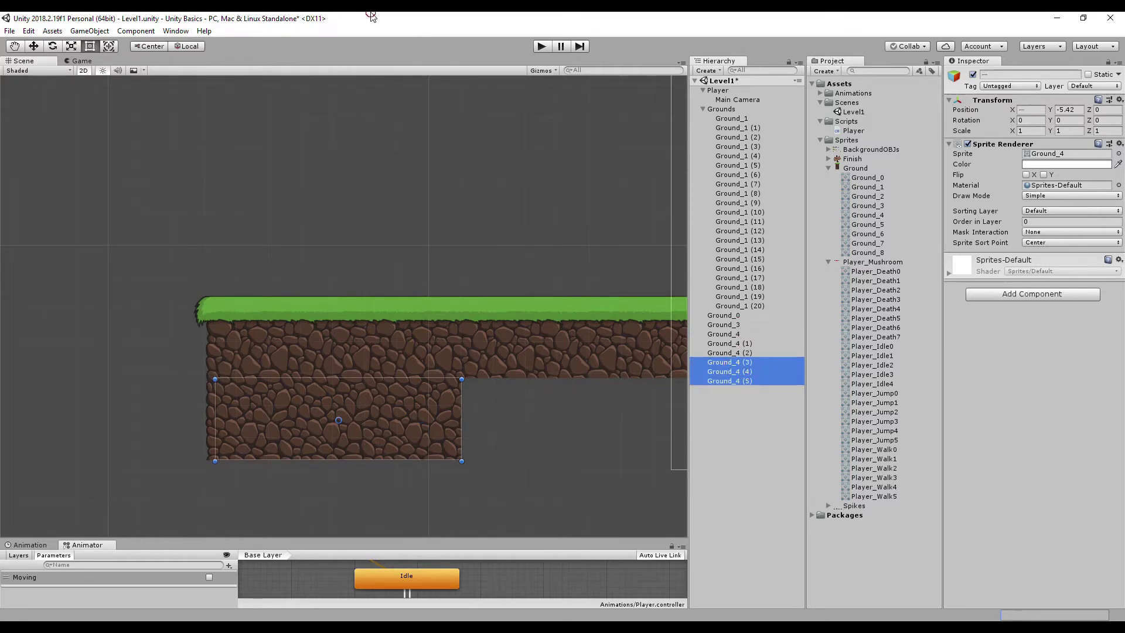
{"action": "left_click_drag", "start_coordinate": [262, 404], "coordinate": [519, 429]}
{"action": "key", "text": "ctrl+z"}
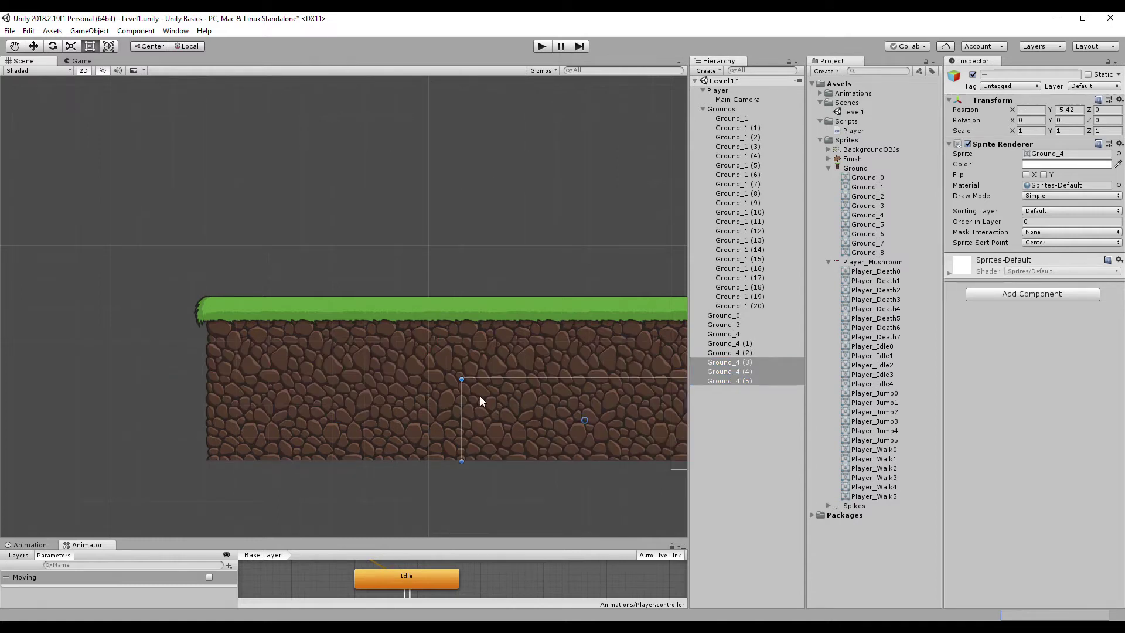
{"action": "scroll", "coordinate": [480, 396], "scroll_direction": "down", "scroll_amount": 4}
{"action": "scroll", "coordinate": [452, 392], "scroll_direction": "down", "scroll_amount": 1}
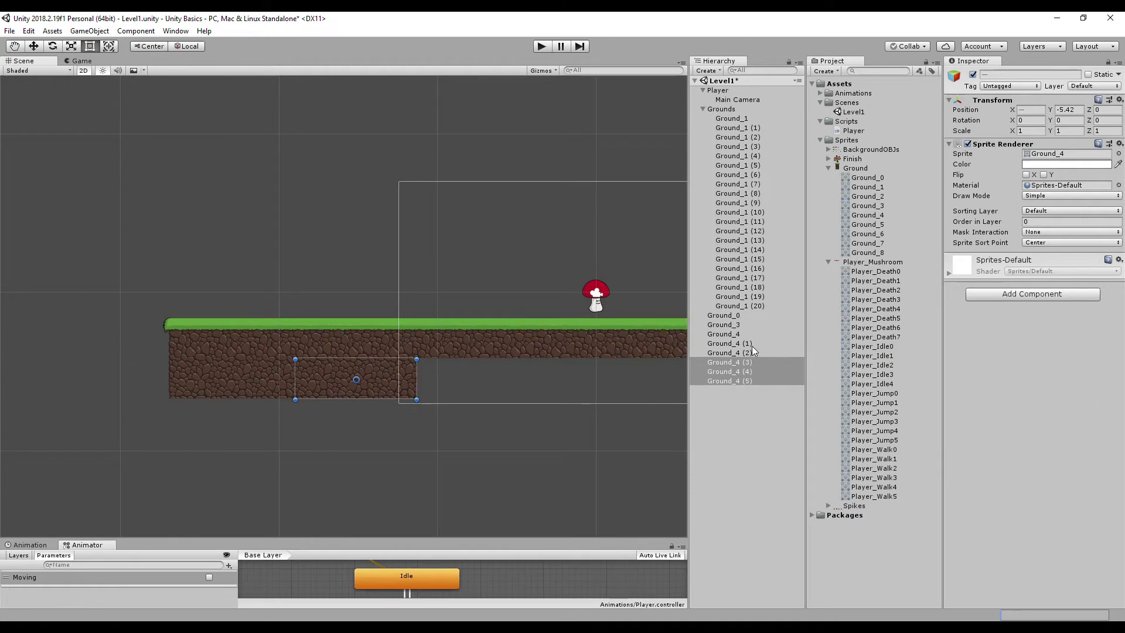
Duplicate all six Ground_4 tiles together and snap the copies to the right end of the lower rock row.
{"action": "left_click", "coordinate": [729, 381]}
{"action": "left_click", "coordinate": [726, 334], "text": "shift"}
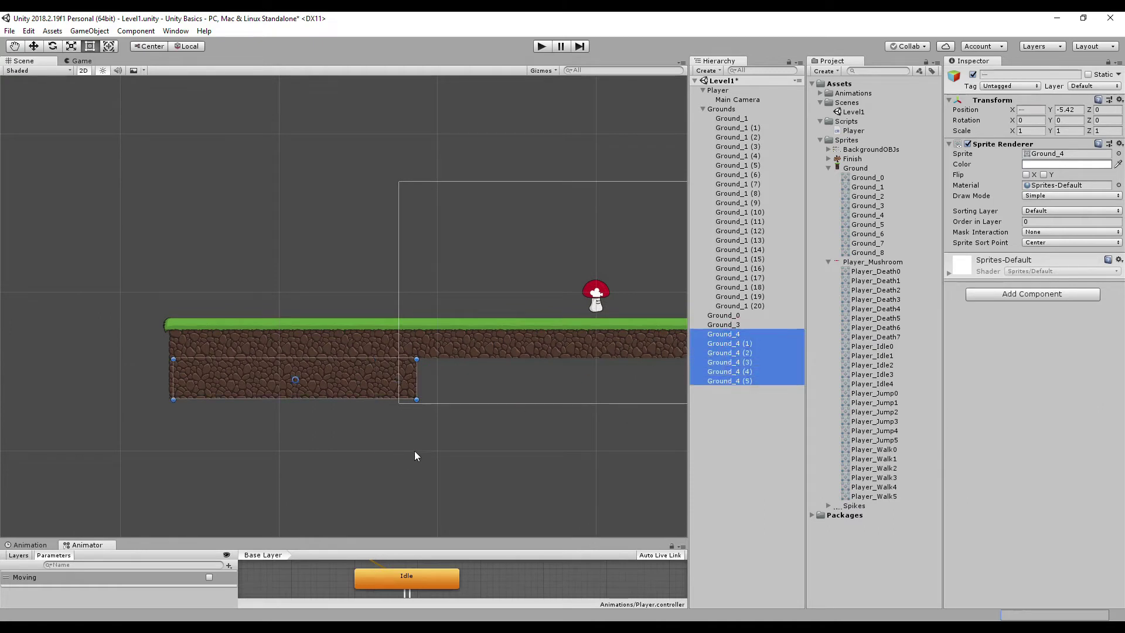
{"action": "key", "text": "ctrl+d"}
{"action": "middle_click_drag", "start_coordinate": [381, 417], "coordinate": [191, 363]}
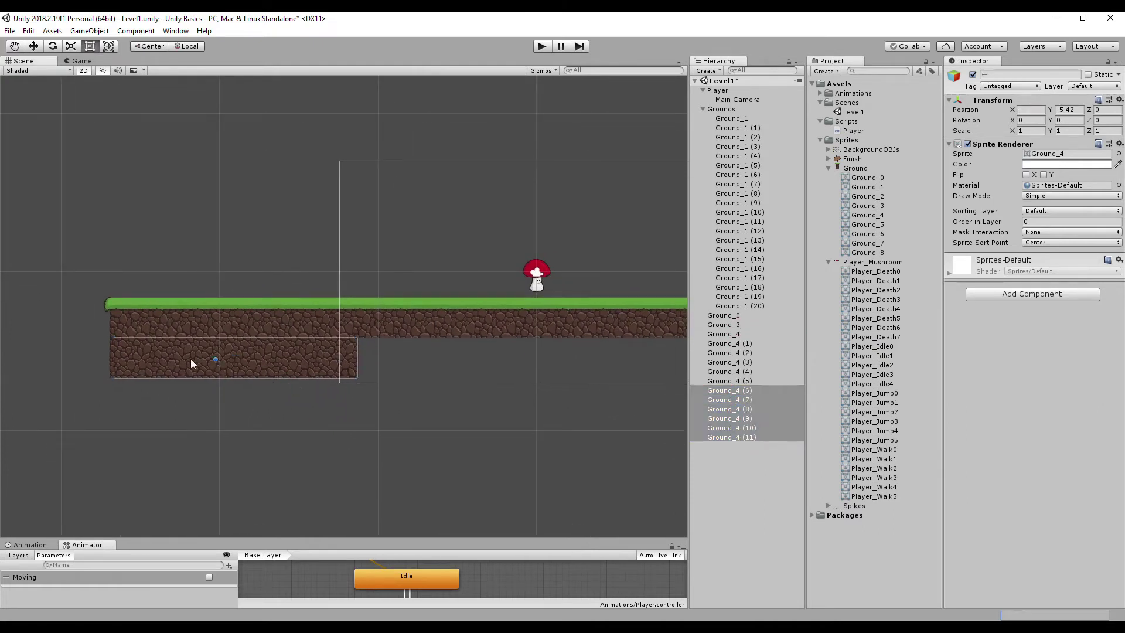
{"action": "left_click_drag", "start_coordinate": [114, 347], "coordinate": [356, 347]}
{"action": "scroll", "coordinate": [356, 347], "scroll_direction": "down", "scroll_amount": 1}
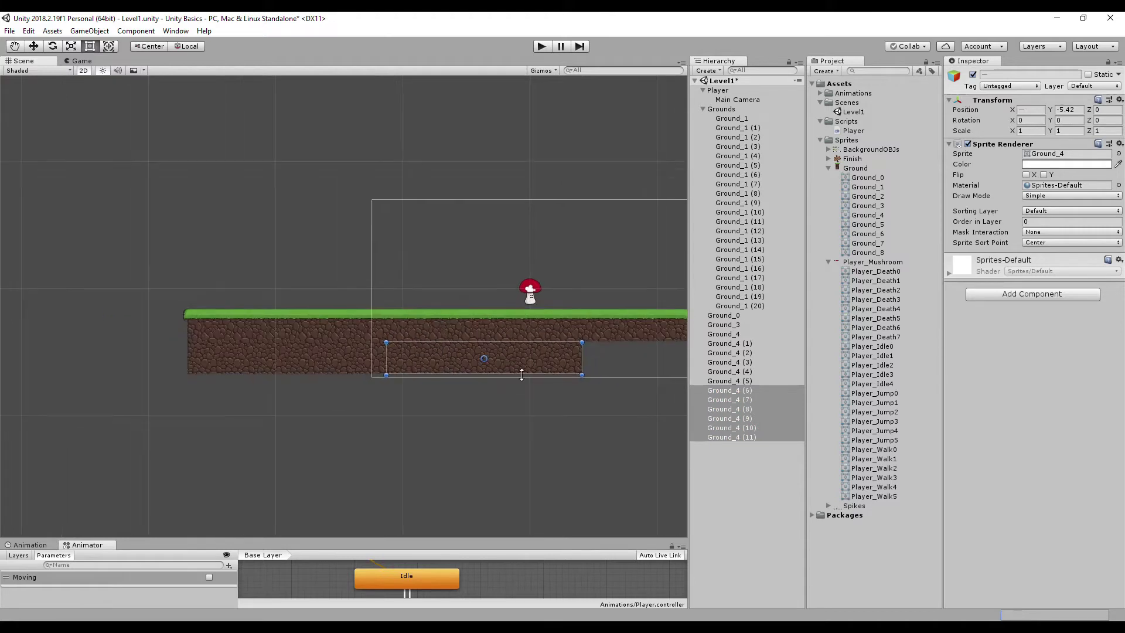
Duplicate the six newest Ground_4 tiles and extend the lower rock row further right with the copies.
{"action": "middle_click_drag", "start_coordinate": [560, 370], "coordinate": [346, 384]}
{"action": "scroll", "coordinate": [410, 378], "scroll_direction": "down", "scroll_amount": 1}
{"action": "key", "text": "ctrl+d"}
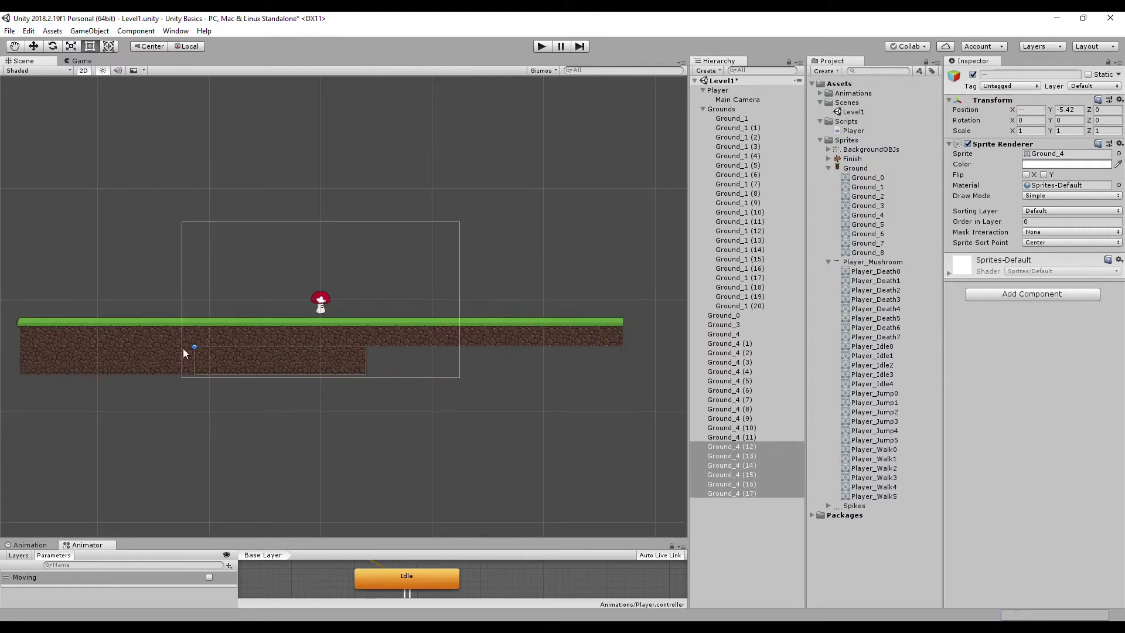
{"action": "left_click_drag", "start_coordinate": [196, 350], "coordinate": [371, 352]}
{"action": "middle_click_drag", "start_coordinate": [621, 394], "coordinate": [511, 382]}
{"action": "scroll", "coordinate": [512, 381], "scroll_direction": "up", "scroll_amount": 2}
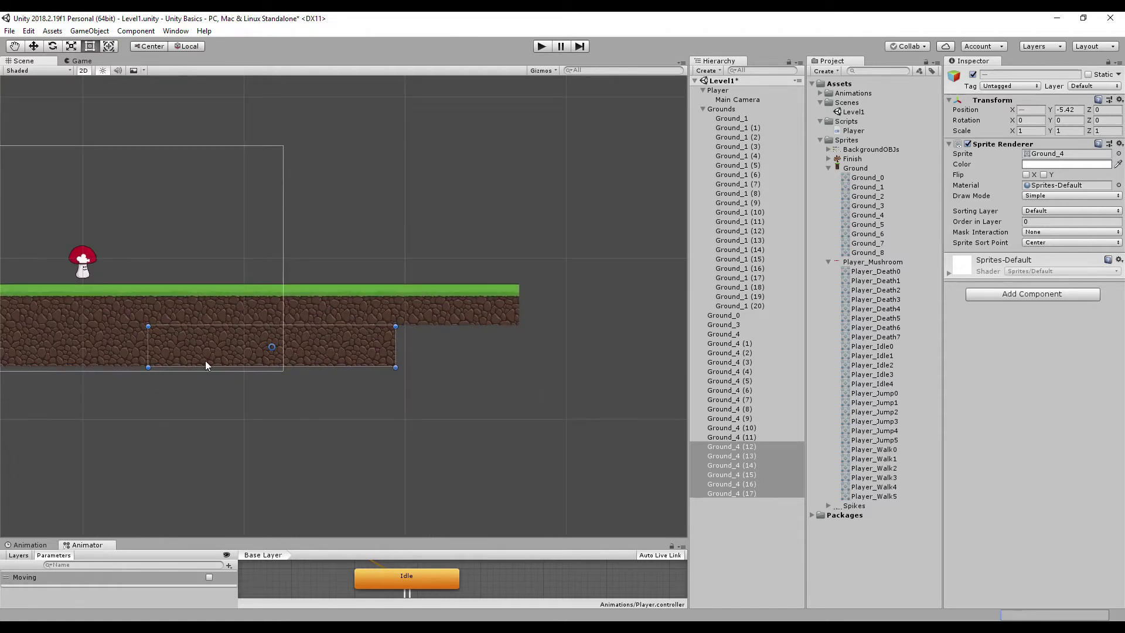
Add six more copied Ground_4 tiles to the right and delete the three that extend past the grass strip.
{"action": "key", "text": "ctrl+d"}
{"action": "left_click_drag", "start_coordinate": [151, 328], "coordinate": [398, 327]}
{"action": "left_click", "coordinate": [554, 344]}
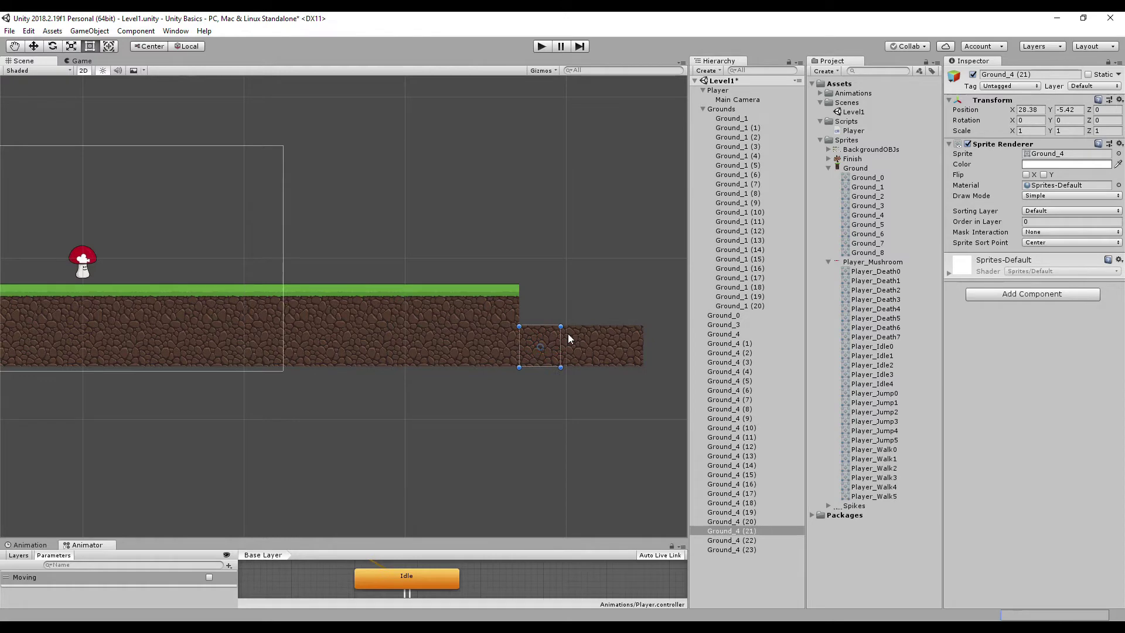
{"action": "key", "text": "Delete"}
{"action": "left_click", "coordinate": [572, 340]}
{"action": "key", "text": "Delete"}
{"action": "left_click", "coordinate": [623, 344]}
{"action": "key", "text": "Delete"}
{"action": "middle_click_drag", "start_coordinate": [469, 376], "coordinate": [598, 385]}
{"action": "scroll", "coordinate": [599, 385], "scroll_direction": "down", "scroll_amount": 3}
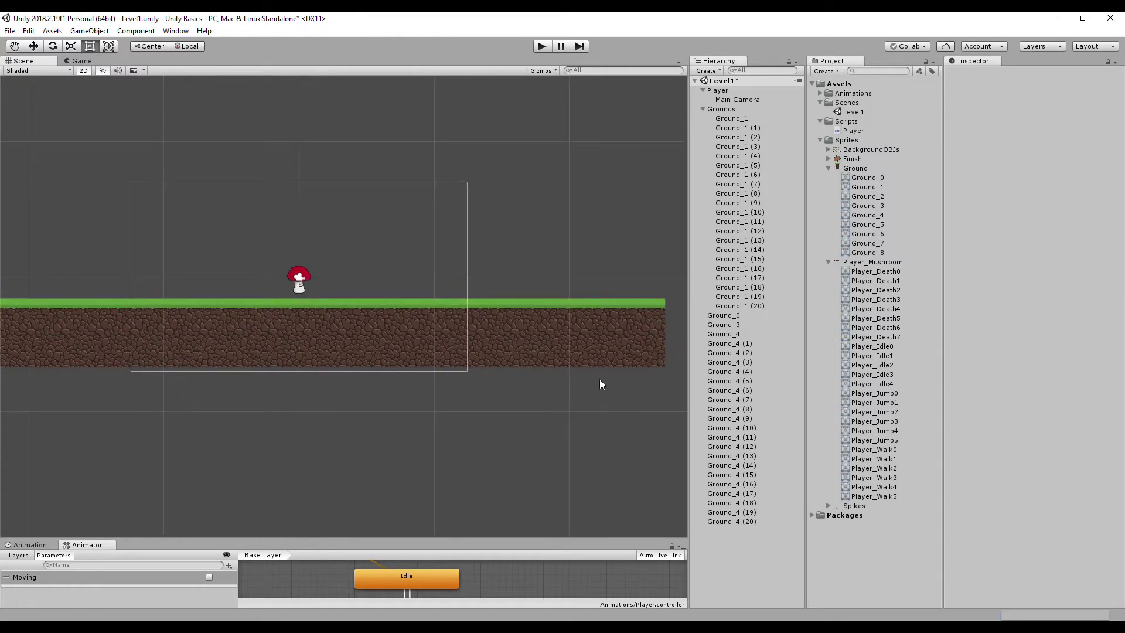
Add the Ground_2 edge sprite to the scene and snap it to the right end of the grass strip.
{"action": "scroll", "coordinate": [599, 384], "scroll_direction": "up", "scroll_amount": 3}
{"action": "middle_click_drag", "start_coordinate": [643, 339], "coordinate": [430, 359]}
{"action": "scroll", "coordinate": [472, 346], "scroll_direction": "up", "scroll_amount": 5}
{"action": "scroll", "coordinate": [473, 345], "scroll_direction": "up", "scroll_amount": 1}
{"action": "left_click_drag", "start_coordinate": [878, 198], "coordinate": [578, 315]}
{"action": "left_click_drag", "start_coordinate": [538, 282], "coordinate": [501, 267]}
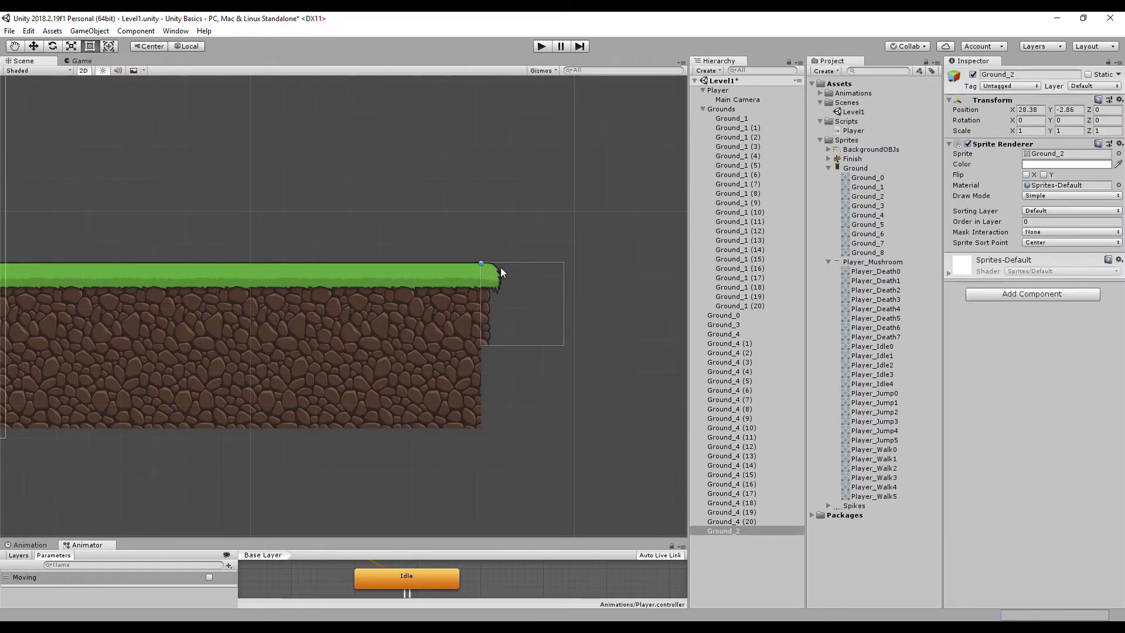
Add the Ground_5 side sprite and snap it directly beneath the Ground_2 corner piece.
{"action": "left_click_drag", "start_coordinate": [877, 224], "coordinate": [540, 397]}
{"action": "left_click_drag", "start_coordinate": [498, 364], "coordinate": [488, 346]}
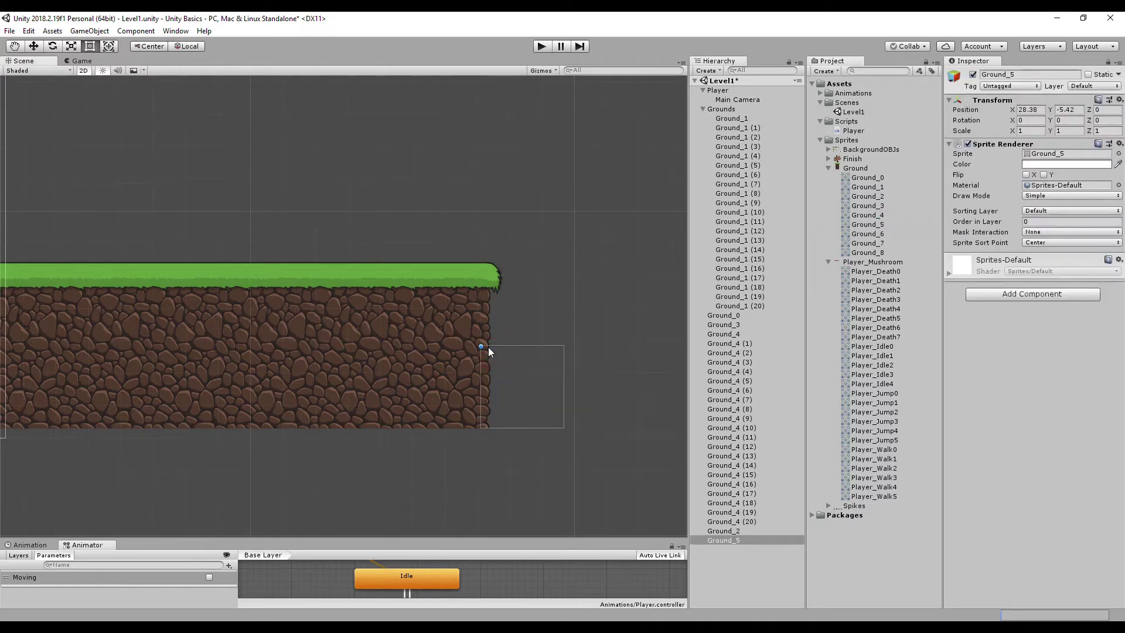
{"action": "left_click", "coordinate": [536, 323]}
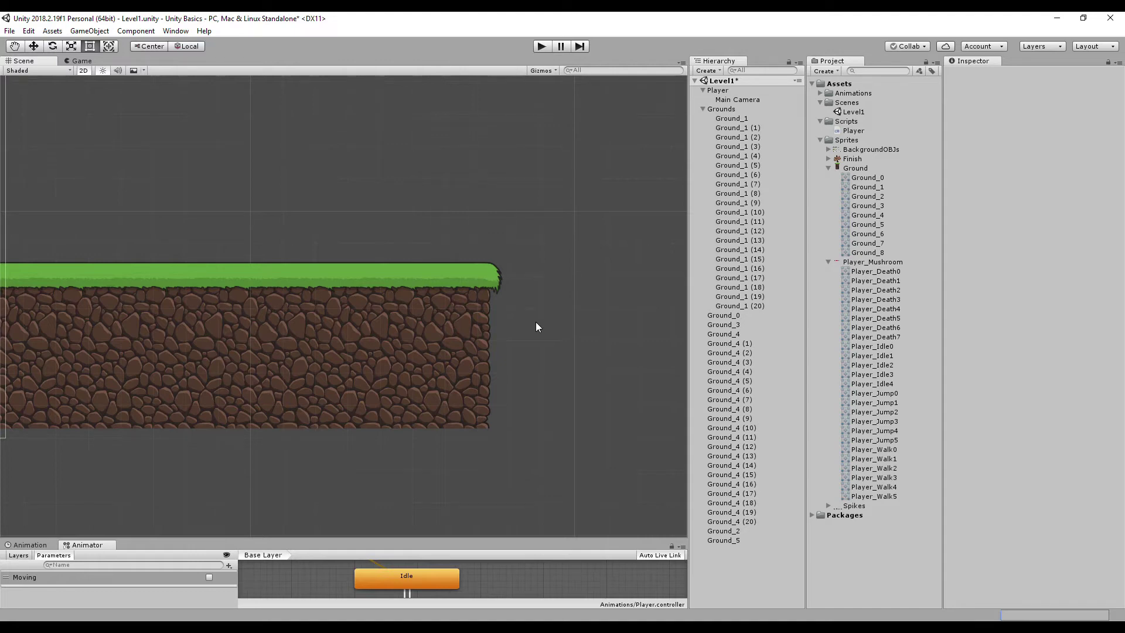
Add the Ground_8 corner sprite and snap it directly beneath Ground_5 at the lower right of the ground.
{"action": "left_click", "coordinate": [868, 252]}
{"action": "left_click_drag", "start_coordinate": [871, 252], "coordinate": [533, 498]}
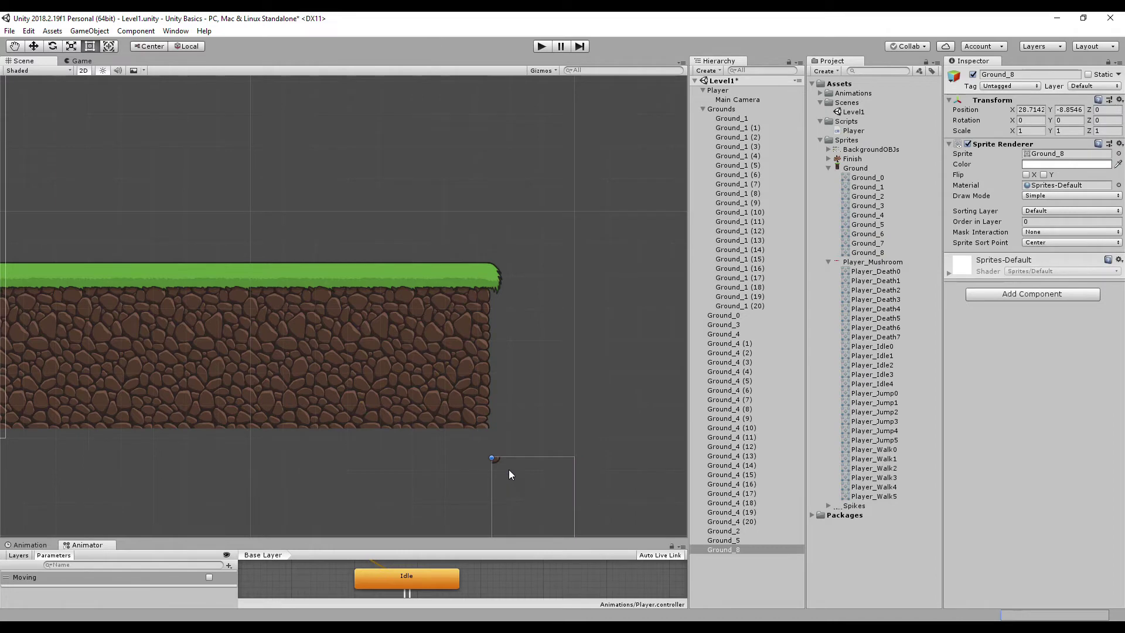
{"action": "left_click_drag", "start_coordinate": [492, 458], "coordinate": [487, 442]}
{"action": "left_click", "coordinate": [524, 404]}
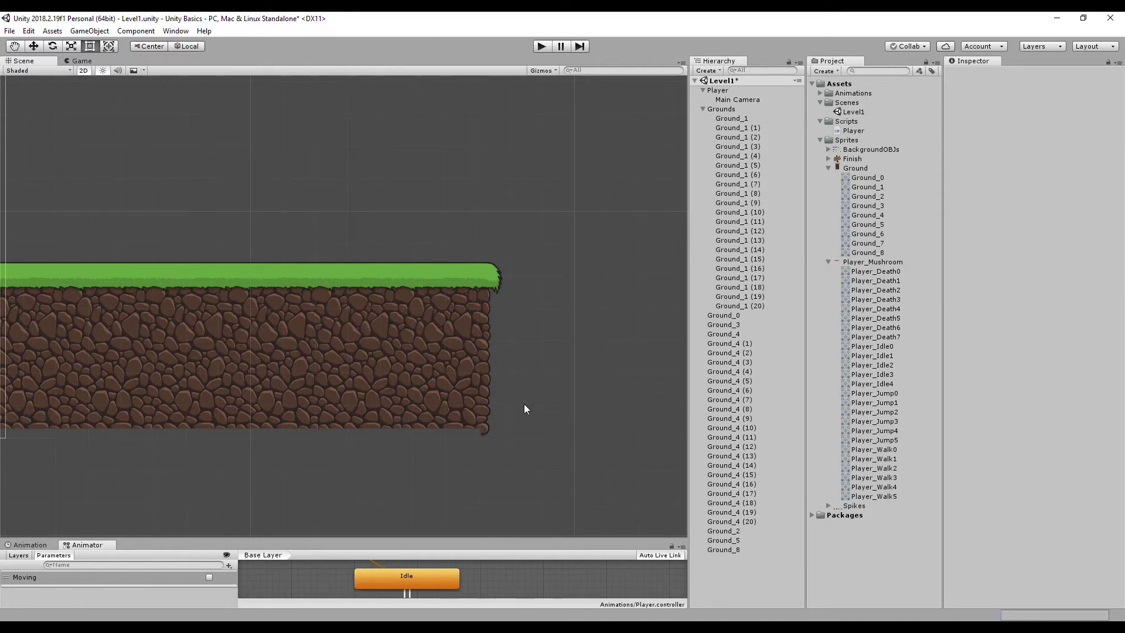
Place a Ground_7 bottom edge tile left of Ground_8 under the rock row and extend it leftward with two copies.
{"action": "left_click_drag", "start_coordinate": [876, 241], "coordinate": [329, 504]}
{"action": "left_click_drag", "start_coordinate": [363, 466], "coordinate": [463, 444]}
{"action": "middle_click_drag", "start_coordinate": [336, 437], "coordinate": [424, 428]}
{"action": "scroll", "coordinate": [423, 428], "scroll_direction": "down", "scroll_amount": 1}
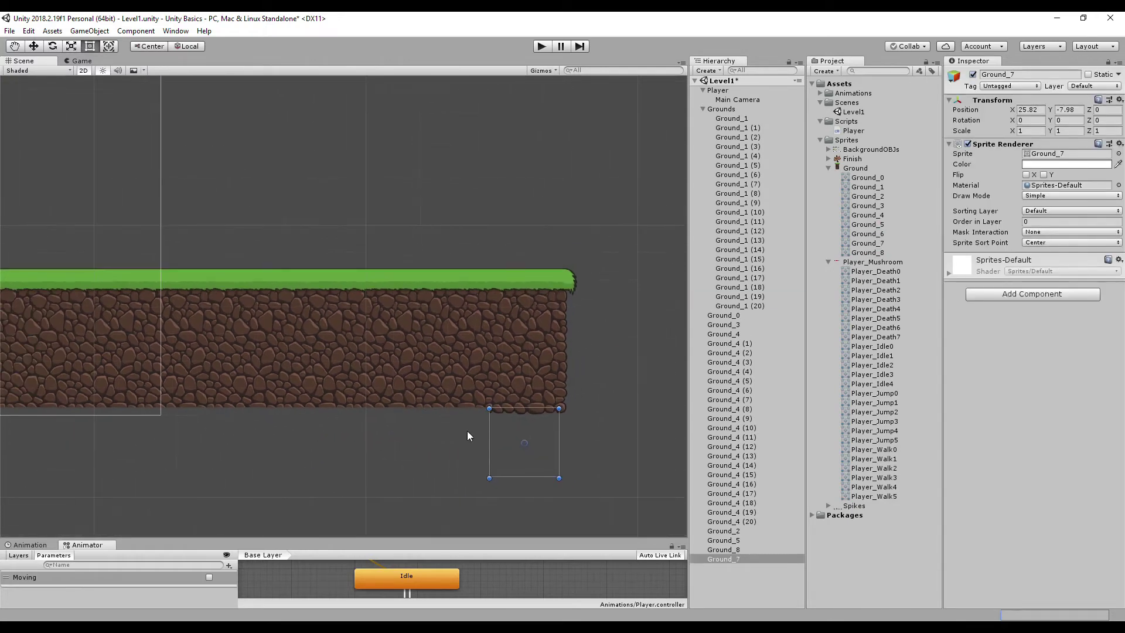
{"action": "key", "text": "ctrl+d"}
{"action": "left_click_drag", "start_coordinate": [521, 420], "coordinate": [445, 423]}
{"action": "key", "text": "ctrl+d"}
Duplicate the three Ground_7 tiles as a group and extend the bottom edge row leftward with two sets of copies.
{"action": "left_click", "coordinate": [727, 559], "text": "shift"}
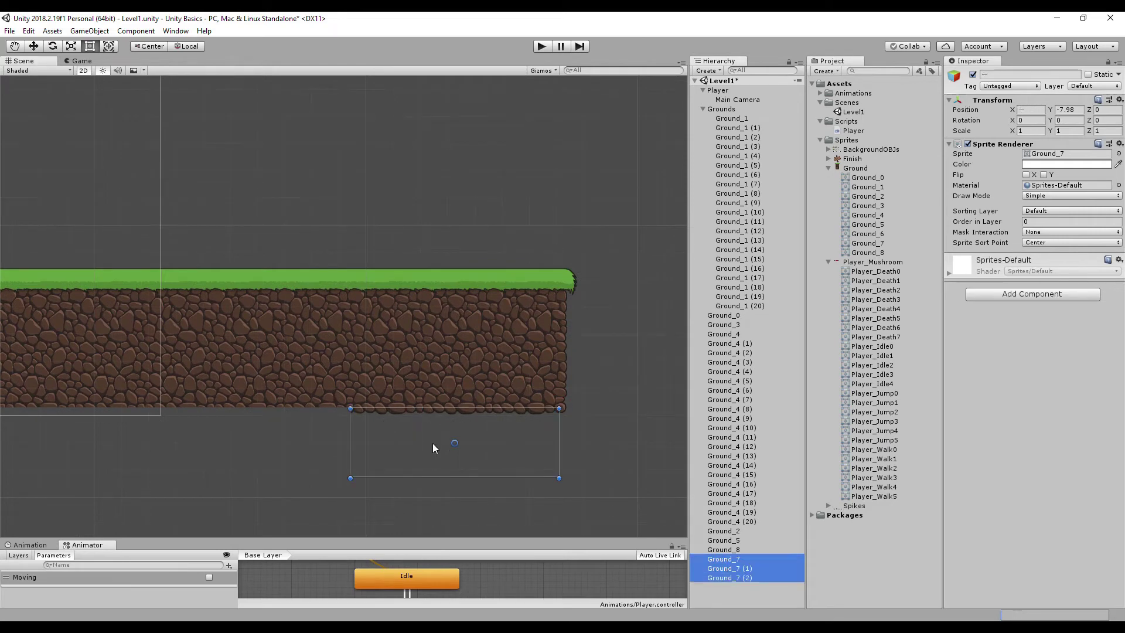
{"action": "key", "text": "ctrl+d"}
{"action": "left_click_drag", "start_coordinate": [573, 382], "coordinate": [368, 384]}
{"action": "scroll", "coordinate": [368, 384], "scroll_direction": "down", "scroll_amount": 7}
{"action": "middle_click_drag", "start_coordinate": [368, 385], "coordinate": [558, 378]}
{"action": "key", "text": "ctrl+d"}
{"action": "left_click_drag", "start_coordinate": [558, 377], "coordinate": [405, 377]}
Select a larger group of Ground_7 tiles, duplicate it and snap the copies to the left end of the bottom edge.
{"action": "scroll", "coordinate": [300, 407], "scroll_direction": "down", "scroll_amount": 8}
{"action": "scroll", "coordinate": [300, 406], "scroll_direction": "down", "scroll_amount": 10}
{"action": "middle_click_drag", "start_coordinate": [300, 406], "coordinate": [433, 381]}
{"action": "left_click", "coordinate": [750, 539]}
{"action": "left_click", "coordinate": [741, 602], "text": "shift"}
{"action": "key", "text": "ctrl+d"}
{"action": "middle_click_drag", "start_coordinate": [597, 364], "coordinate": [605, 354]}
{"action": "left_click_drag", "start_coordinate": [605, 354], "coordinate": [419, 355]}
{"action": "middle_click_drag", "start_coordinate": [157, 398], "coordinate": [318, 413]}
Duplicate another group of Ground_7 tiles and continue the bottom edge row toward the ground's left side.
{"action": "scroll", "coordinate": [318, 413], "scroll_direction": "up", "scroll_amount": 10}
{"action": "left_click", "coordinate": [463, 357]}
{"action": "left_click", "coordinate": [732, 604], "text": "shift"}
{"action": "key", "text": "ctrl+d"}
{"action": "middle_click_drag", "start_coordinate": [486, 422], "coordinate": [526, 406]}
{"action": "scroll", "coordinate": [270, 357], "scroll_direction": "up", "scroll_amount": 10}
{"action": "left_click_drag", "start_coordinate": [525, 323], "coordinate": [304, 330]}
Duplicate a Ground_7 tile to complete the bottom edge row up to the ground's left corner.
{"action": "left_click", "coordinate": [347, 333]}
{"action": "key", "text": "ctrl+d"}
{"action": "scroll", "coordinate": [213, 328], "scroll_direction": "up", "scroll_amount": 10}
{"action": "scroll", "coordinate": [214, 350], "scroll_direction": "up", "scroll_amount": 2}
{"action": "left_click", "coordinate": [215, 352]}
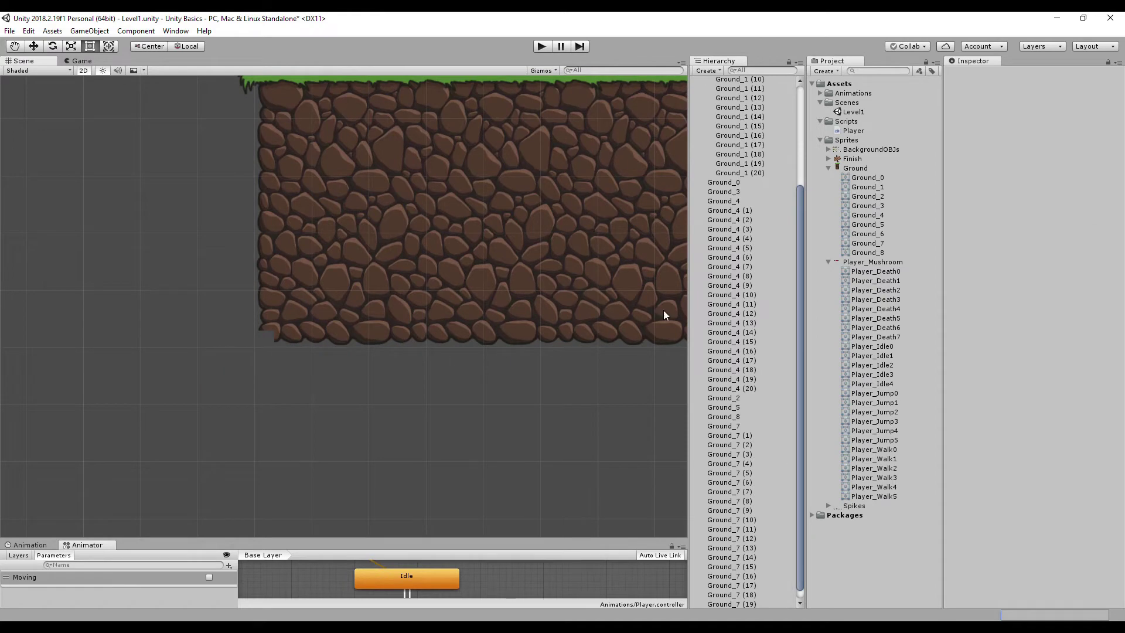
Add the Ground_6 corner sprite and snap it into the lower left corner of the ground beneath Ground_3.
{"action": "left_click_drag", "start_coordinate": [865, 235], "coordinate": [178, 457]}
{"action": "left_click_drag", "start_coordinate": [260, 367], "coordinate": [262, 342]}
{"action": "left_click", "coordinate": [346, 371]}
{"action": "scroll", "coordinate": [352, 376], "scroll_direction": "down", "scroll_amount": 2}
{"action": "middle_click_drag", "start_coordinate": [398, 382], "coordinate": [323, 396]}
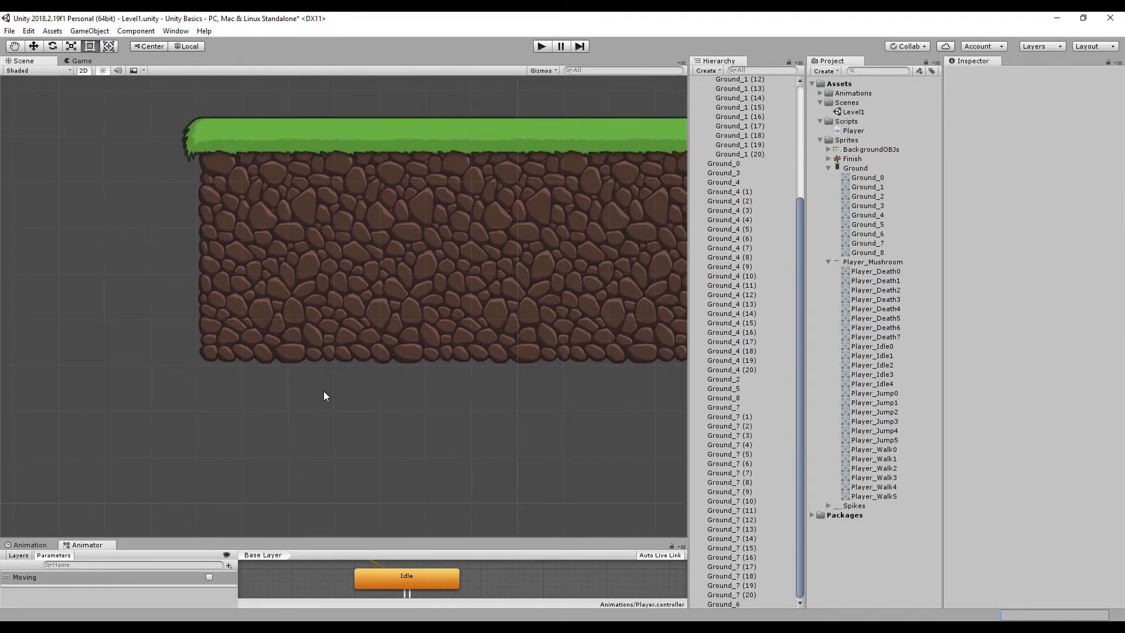
Make all loose ground sprites from Ground_0 through Ground_6 children of the Grounds object and collapse it.
{"action": "left_click", "coordinate": [723, 164]}
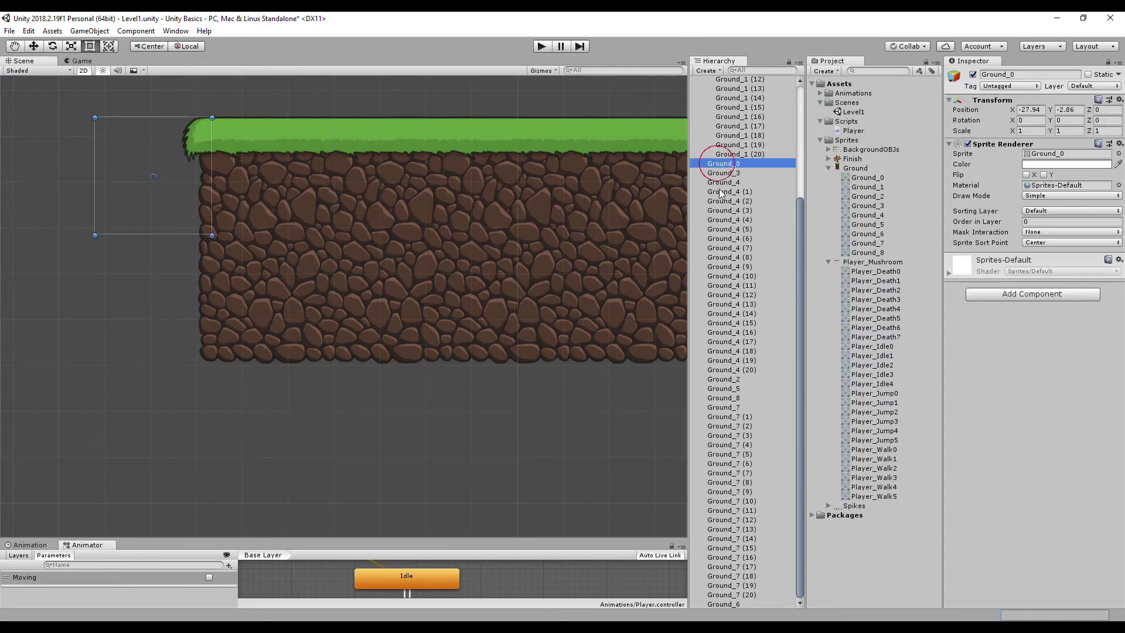
{"action": "left_click", "coordinate": [740, 605], "text": "shift"}
{"action": "scroll", "coordinate": [741, 586], "scroll_direction": "up", "scroll_amount": 5}
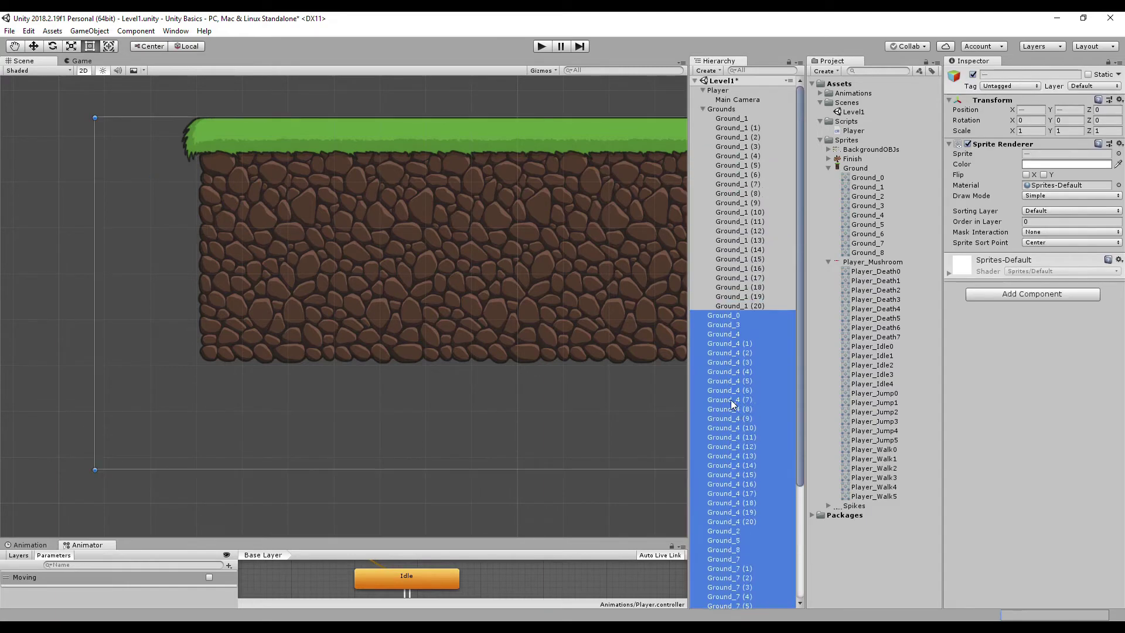
{"action": "left_click_drag", "start_coordinate": [727, 316], "coordinate": [724, 113]}
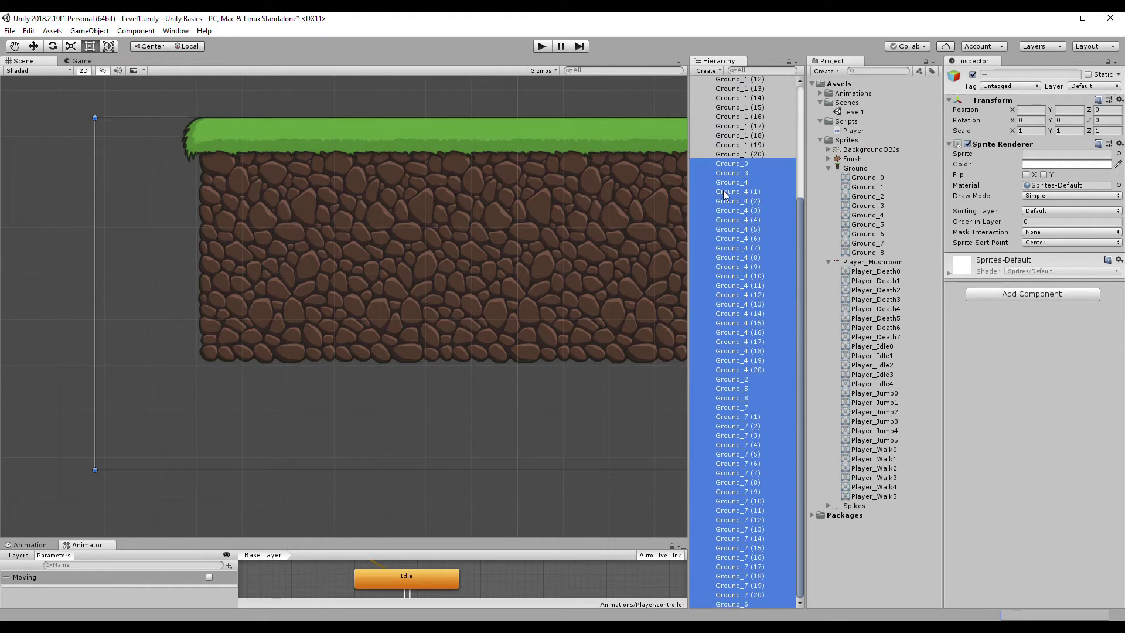
{"action": "left_click", "coordinate": [703, 110]}
{"action": "left_click", "coordinate": [727, 129]}
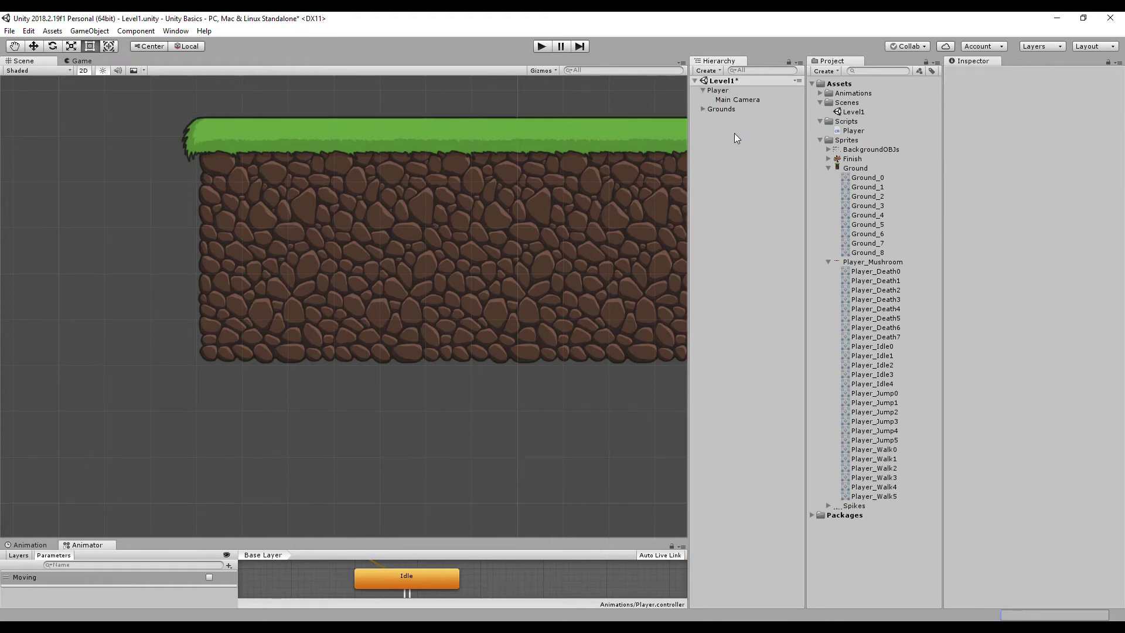
Set the horizontal size of the Grounds object's Box Collider 2D to 54.39.
{"action": "scroll", "coordinate": [589, 348], "scroll_direction": "down", "scroll_amount": 3}
{"action": "middle_click_drag", "start_coordinate": [628, 349], "coordinate": [375, 363]}
{"action": "scroll", "coordinate": [375, 363], "scroll_direction": "down", "scroll_amount": 8}
{"action": "scroll", "coordinate": [526, 353], "scroll_direction": "down", "scroll_amount": 4}
{"action": "middle_click_drag", "start_coordinate": [529, 352], "coordinate": [297, 346]}
{"action": "scroll", "coordinate": [346, 347], "scroll_direction": "down", "scroll_amount": 3}
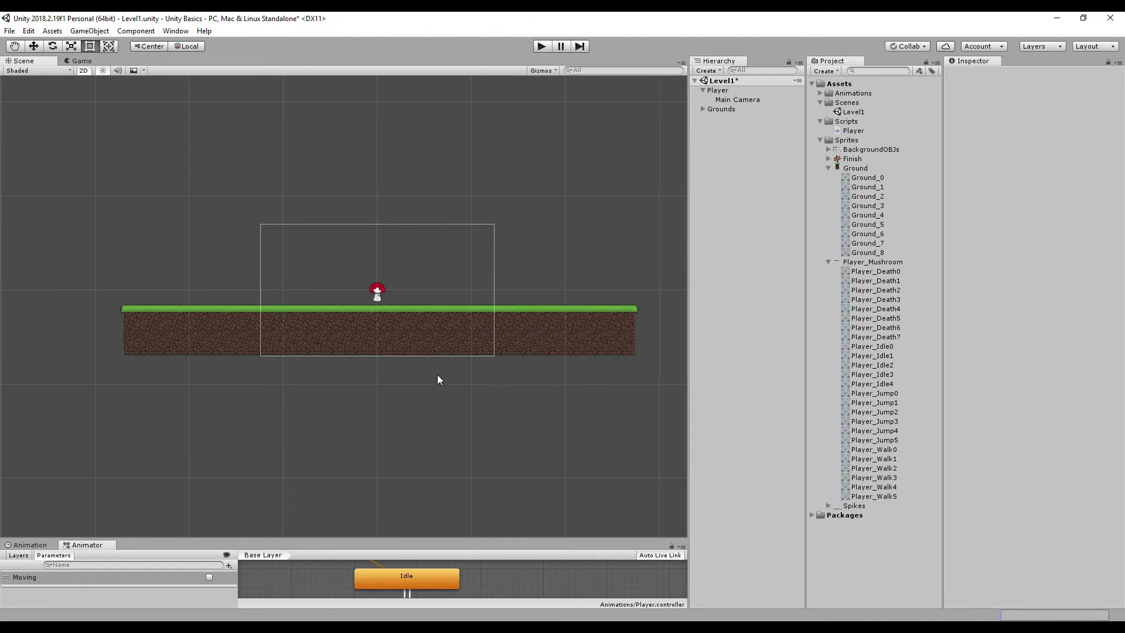
{"action": "left_click", "coordinate": [719, 111]}
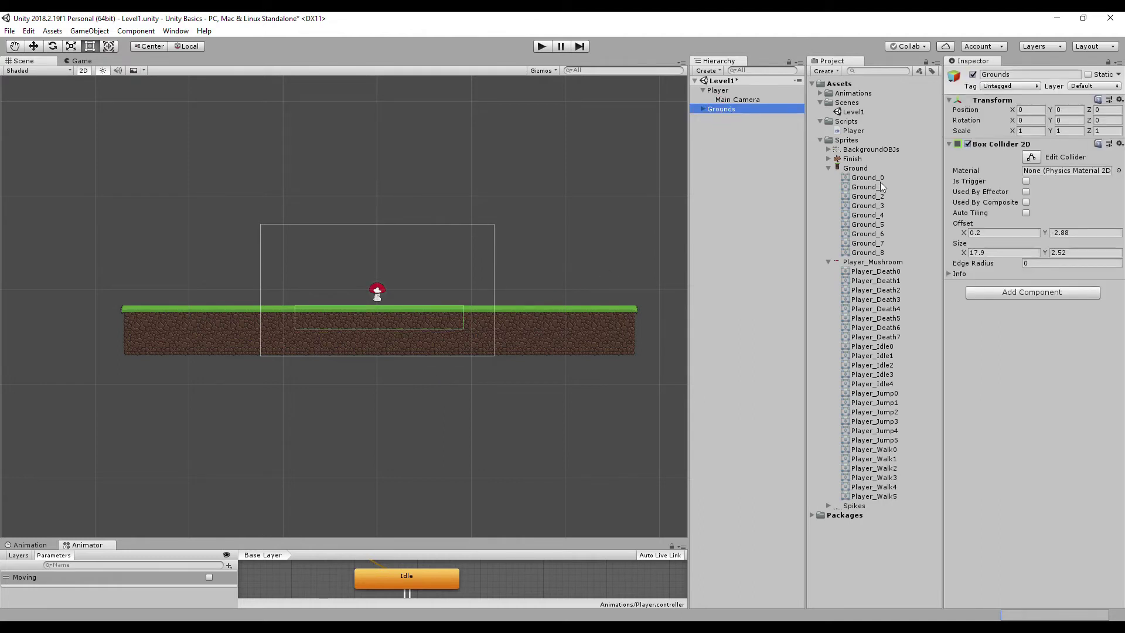
{"action": "left_click_drag", "start_coordinate": [964, 253], "coordinate": [562, 249]}
{"action": "scroll", "coordinate": [650, 334], "scroll_direction": "up", "scroll_amount": 5}
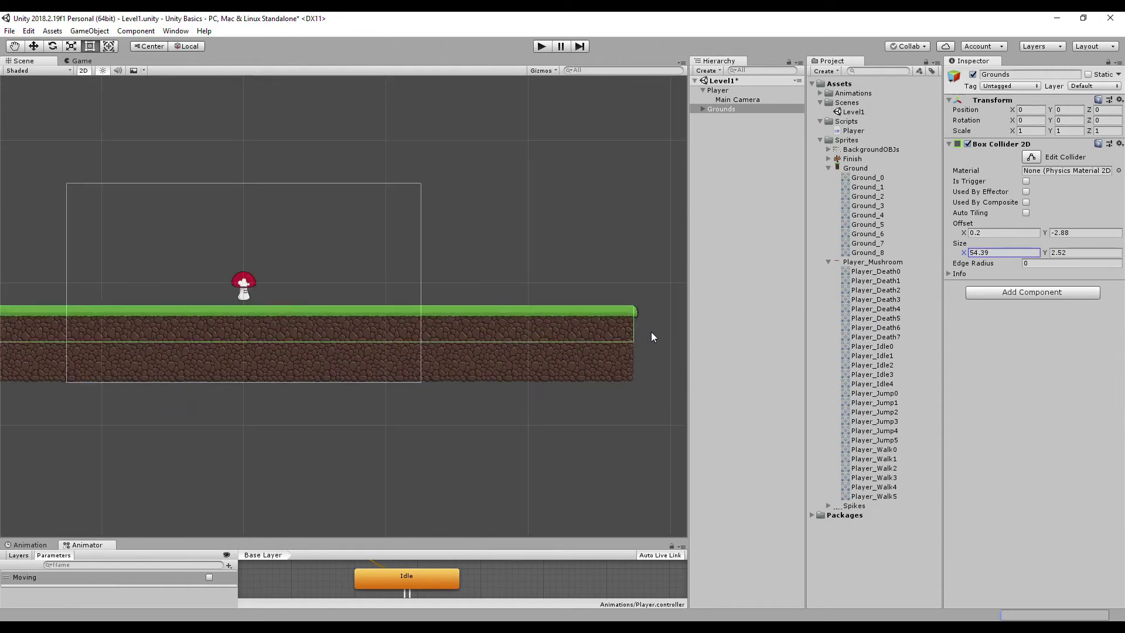
Align the Grounds collider with both ends of the ground by setting its X offset to 0.22.
{"action": "scroll", "coordinate": [447, 307], "scroll_direction": "down", "scroll_amount": 2}
{"action": "middle_click_drag", "start_coordinate": [75, 307], "coordinate": [402, 299]}
{"action": "middle_click_drag", "start_coordinate": [110, 340], "coordinate": [492, 231]}
{"action": "scroll", "coordinate": [414, 208], "scroll_direction": "up", "scroll_amount": 12}
{"action": "scroll", "coordinate": [321, 223], "scroll_direction": "up", "scroll_amount": 2}
{"action": "scroll", "coordinate": [382, 221], "scroll_direction": "down", "scroll_amount": 3}
{"action": "middle_click_drag", "start_coordinate": [382, 221], "coordinate": [350, 220]}
{"action": "left_click", "coordinate": [1028, 236]}
{"action": "type", "text": "2"}
{"action": "scroll", "coordinate": [485, 295], "scroll_direction": "down", "scroll_amount": 5}
{"action": "middle_click_drag", "start_coordinate": [486, 296], "coordinate": [445, 274]}
{"action": "scroll", "coordinate": [541, 273], "scroll_direction": "down", "scroll_amount": 2}
{"action": "middle_click_drag", "start_coordinate": [541, 269], "coordinate": [433, 273]}
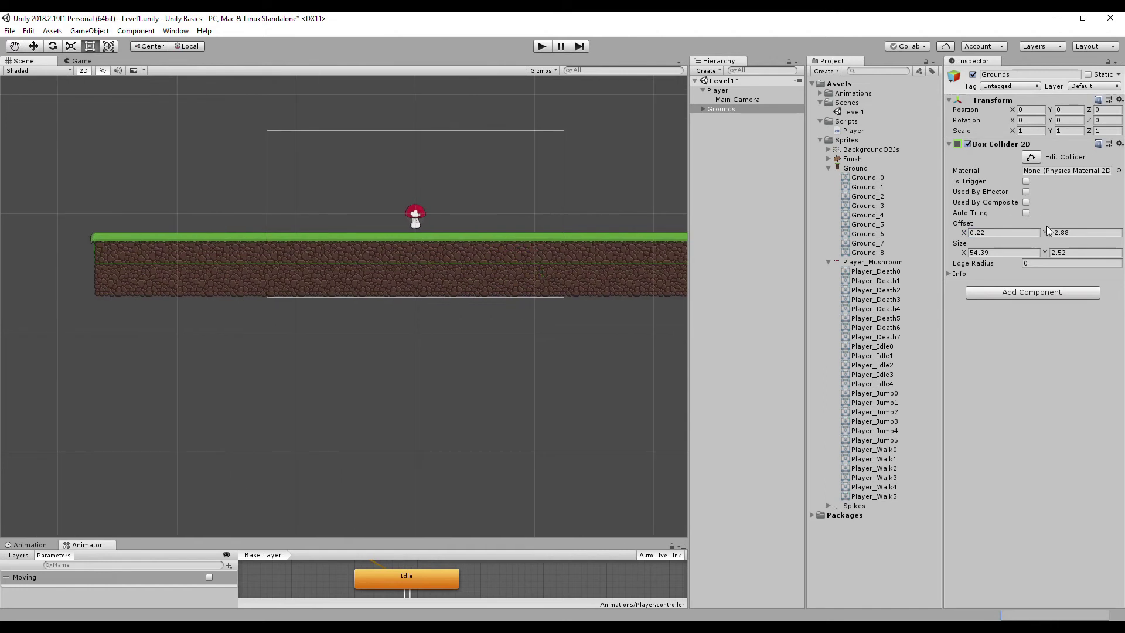
Fit the Grounds collider to the full ground height with a Y offset of -4.25 and a Y size of 5.3.
{"action": "left_click", "coordinate": [1055, 251]}
{"action": "type", "text": "3"}
{"action": "key", "text": "BackSpace"}
{"action": "type", "text": "4.7"}
{"action": "mouse_move", "coordinate": [1047, 233]}
{"action": "left_mouse_down"}
{"action": "mouse_move", "coordinate": [1036, 234]}
{"action": "mouse_move", "coordinate": [1054, 253]}
{"action": "left_mouse_up"}
{"action": "scroll", "coordinate": [584, 227], "scroll_direction": "up", "scroll_amount": 15}
{"action": "middle_click_drag", "start_coordinate": [447, 434], "coordinate": [387, 383]}
{"action": "left_click_drag", "start_coordinate": [1046, 253], "coordinate": [1049, 253]}
{"action": "middle_click_drag", "start_coordinate": [383, 383], "coordinate": [384, 191]}
{"action": "scroll", "coordinate": [404, 328], "scroll_direction": "down", "scroll_amount": 20}
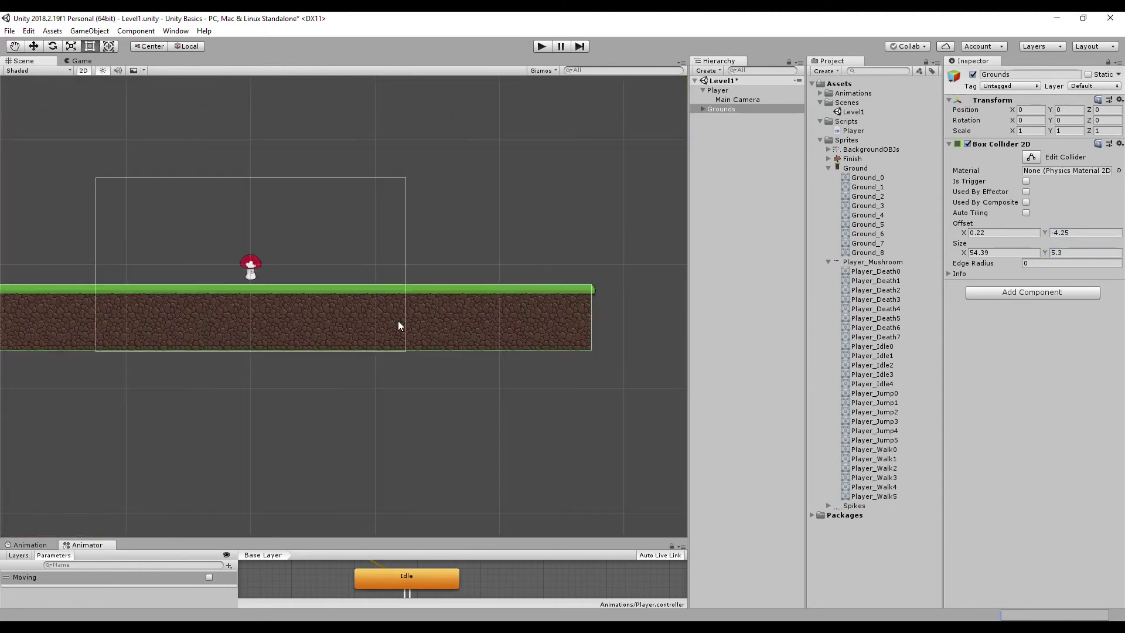
{"action": "middle_click_drag", "start_coordinate": [405, 363], "coordinate": [492, 352]}
{"action": "left_click", "coordinate": [492, 354]}
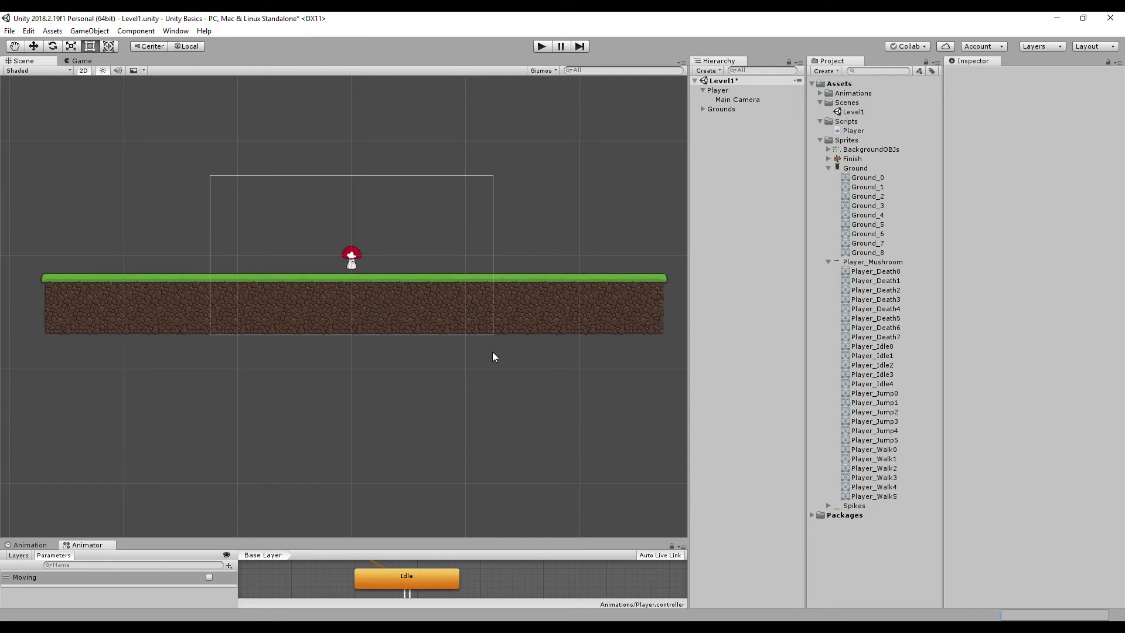
Play-test the level by walking the mushroom toward the right end of the ground, and stop the game.
{"action": "left_click", "coordinate": [540, 46]}
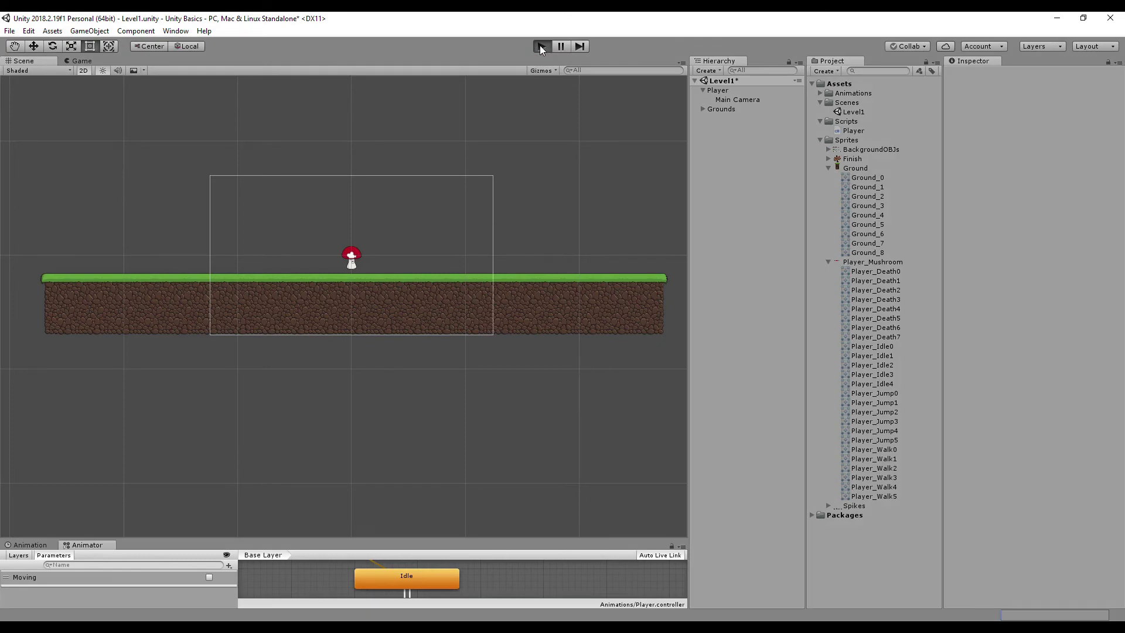
{"action": "key", "text": "Right"}
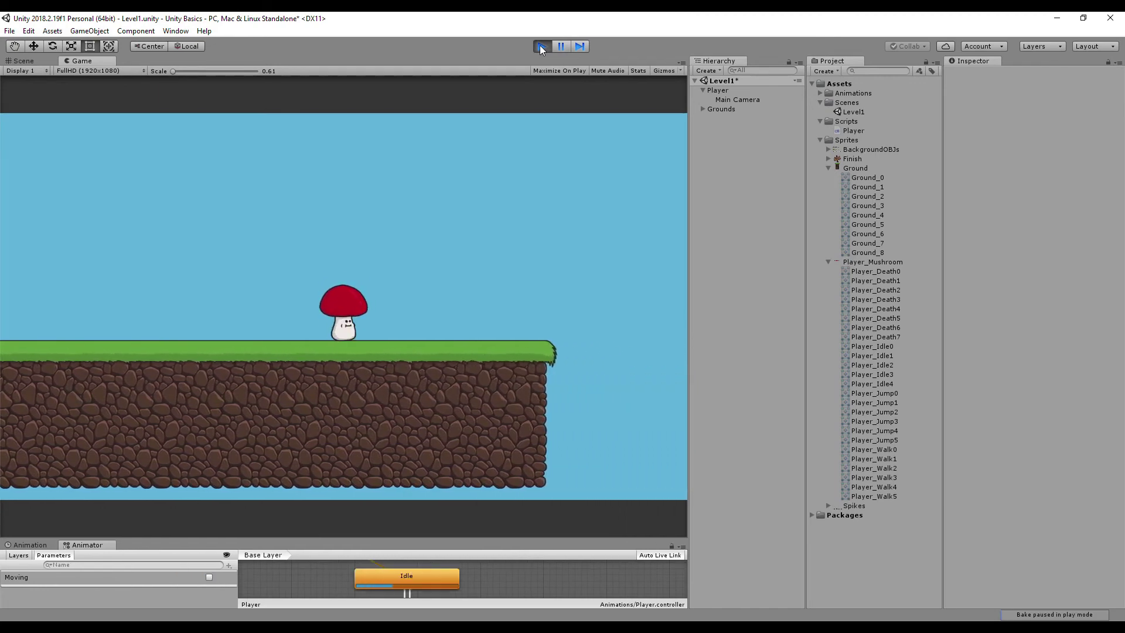
{"action": "left_click", "coordinate": [540, 46]}
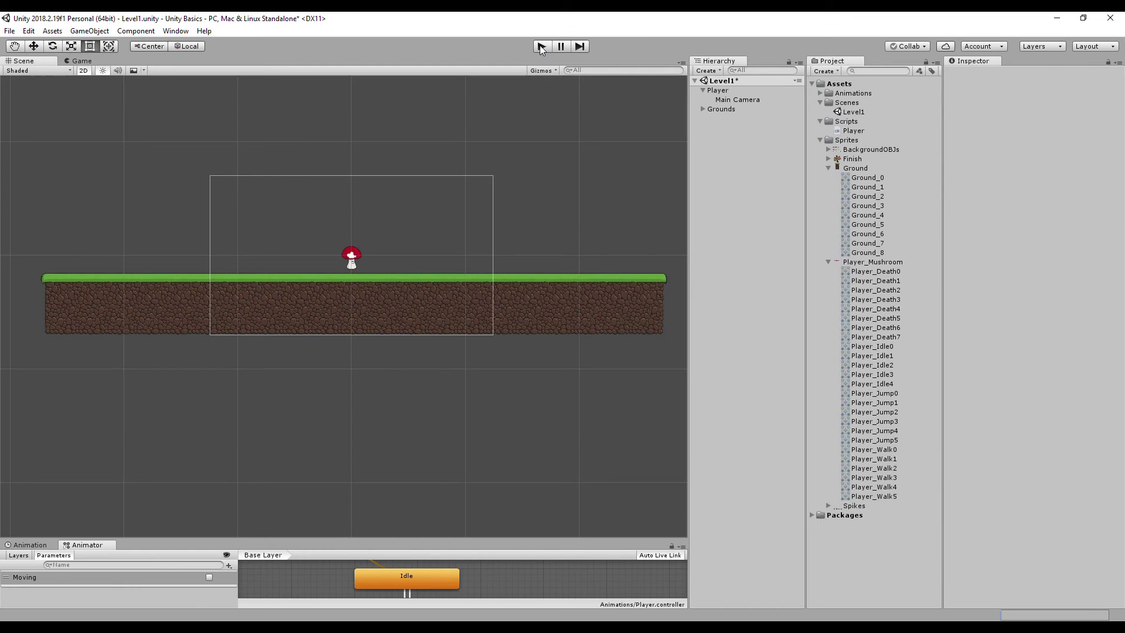
Set the Main Camera's Y position to 1.
{"action": "left_click", "coordinate": [730, 99]}
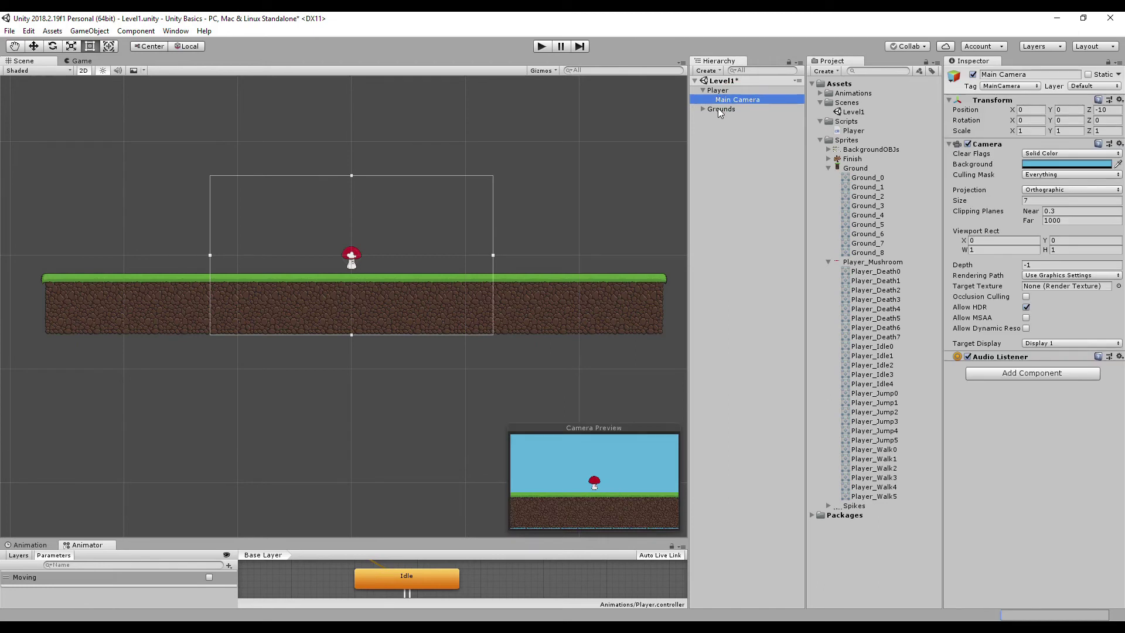
{"action": "left_click", "coordinate": [1063, 110]}
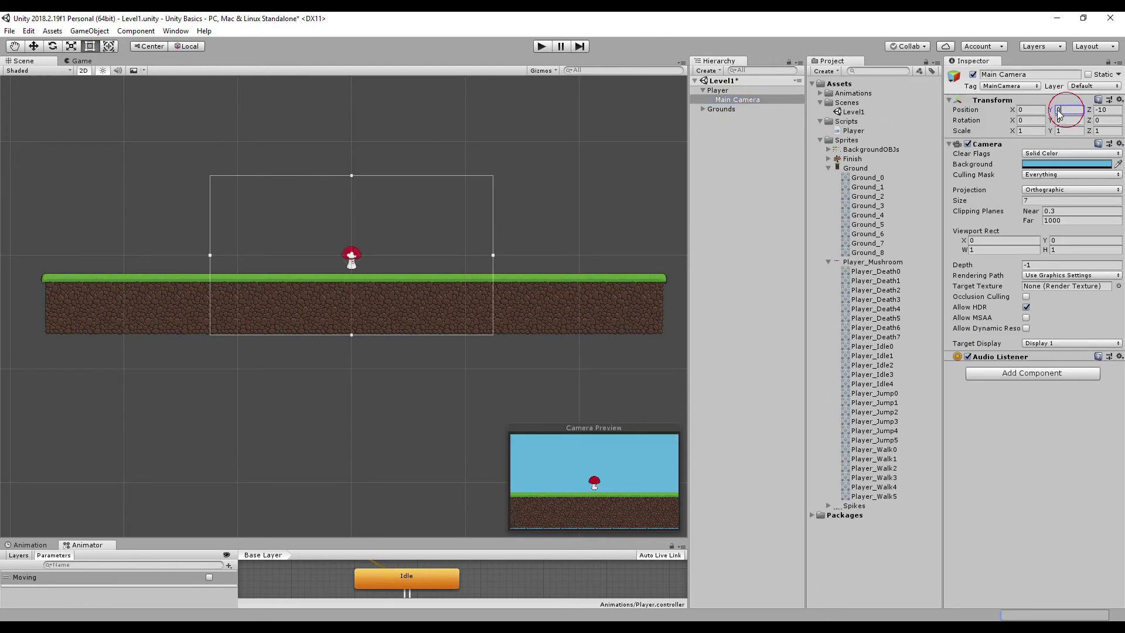
{"action": "type", "text": "1"}
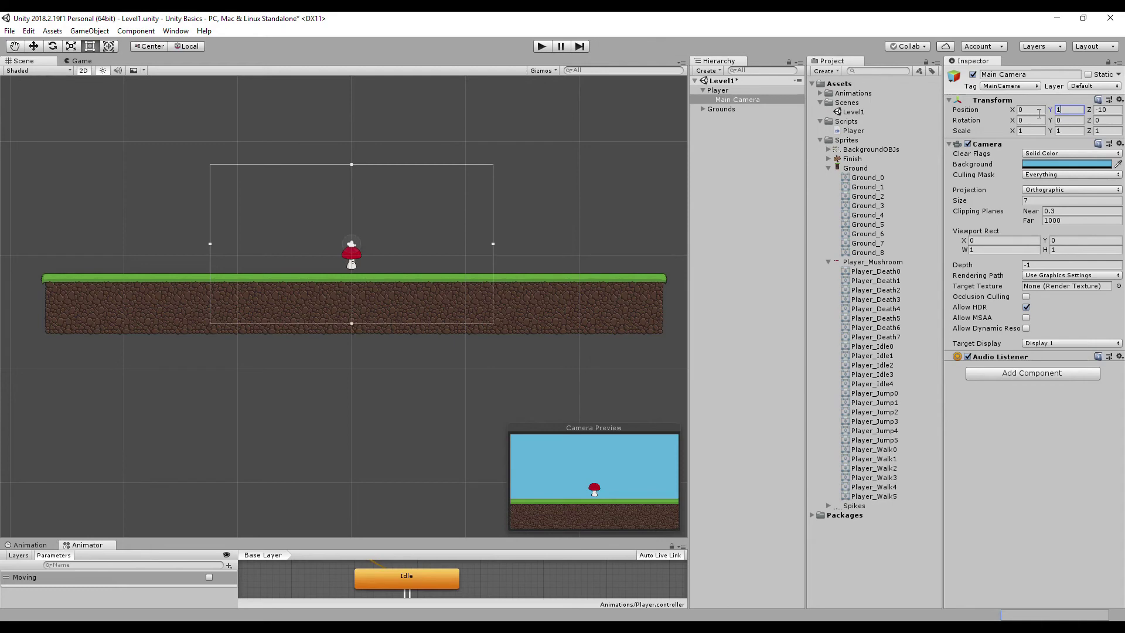
Play-test the raised camera by walking the mushroom left and right, and stop the game.
{"action": "left_click", "coordinate": [540, 46]}
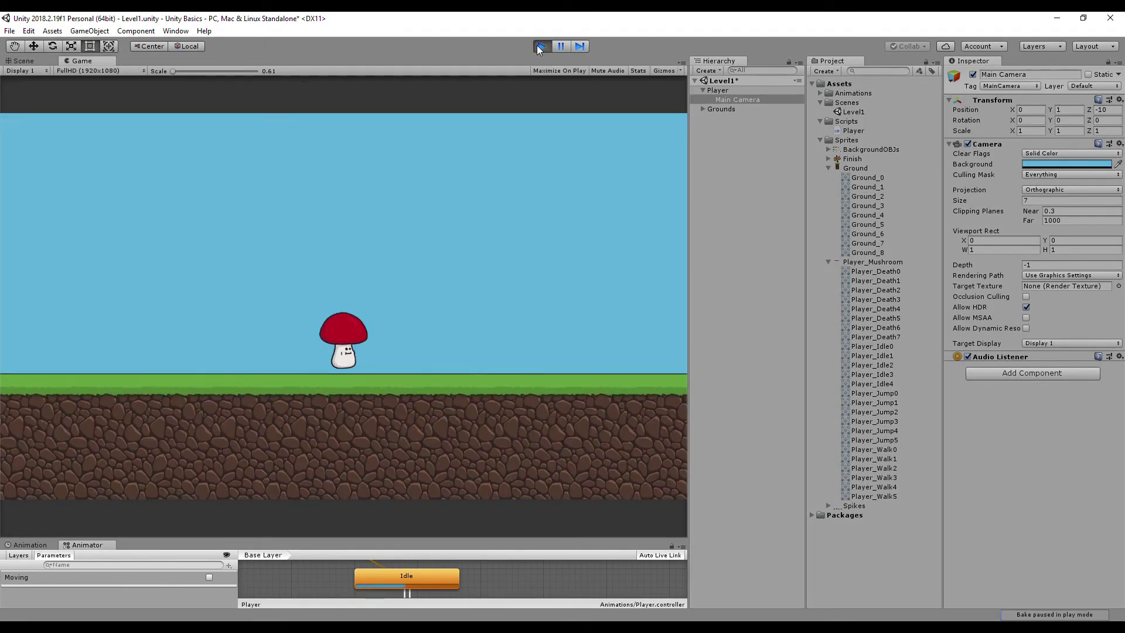
{"action": "key", "text": "Left"}
{"action": "key", "text": "Right"}
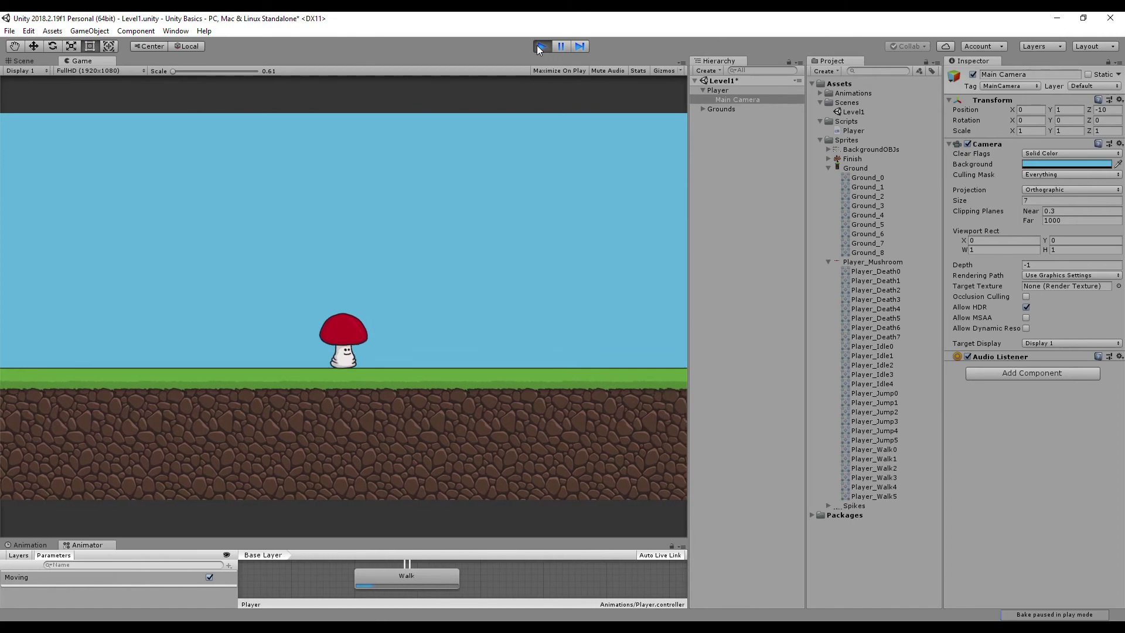
{"action": "left_click", "coordinate": [540, 47]}
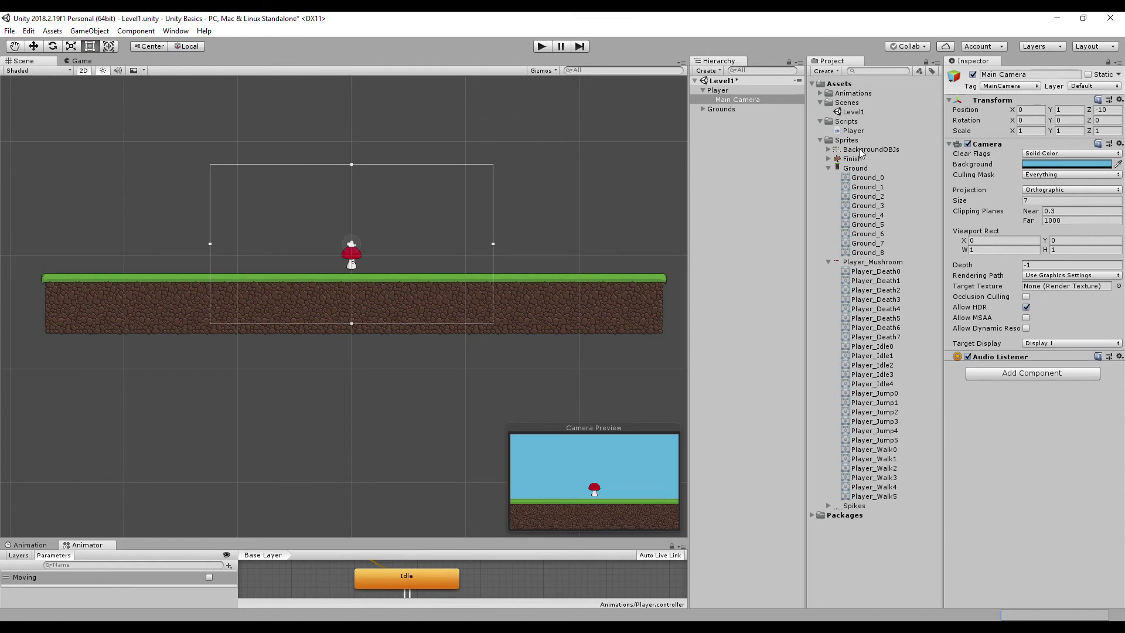
Add the Spikes sprite to the scene, resting on the grass ahead of the mushroom at about X 5.71, Y -0.31.
{"action": "left_click_drag", "start_coordinate": [852, 506], "coordinate": [523, 270]}
{"action": "left_click_drag", "start_coordinate": [421, 273], "coordinate": [413, 220]}
{"action": "scroll", "coordinate": [427, 278], "scroll_direction": "up", "scroll_amount": 6}
{"action": "scroll", "coordinate": [413, 220], "scroll_direction": "up", "scroll_amount": 1}
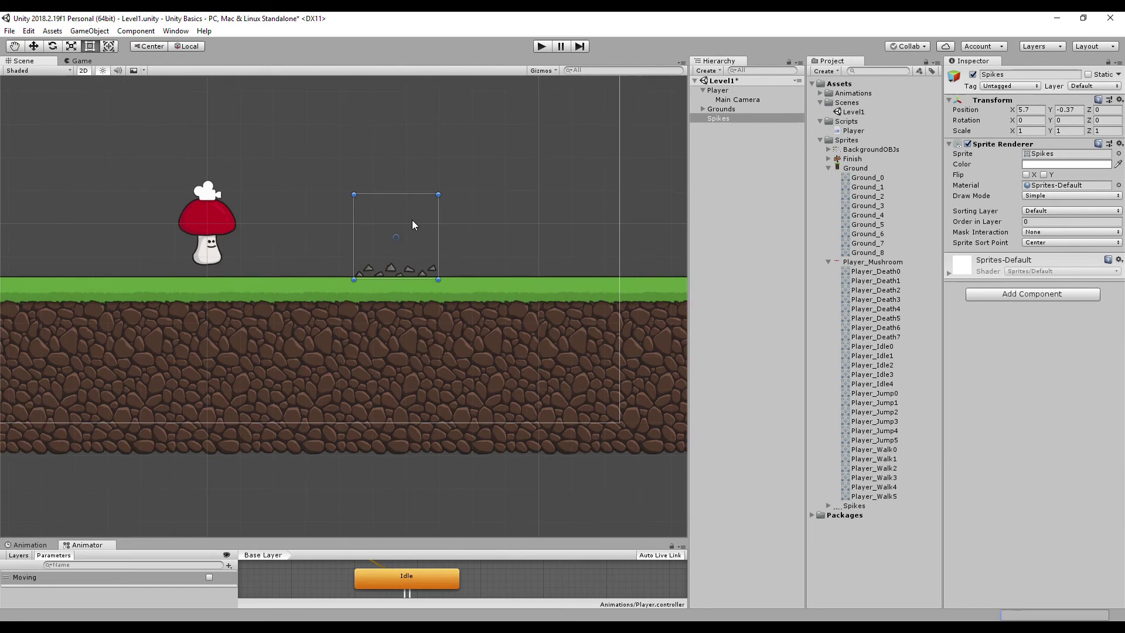
{"action": "scroll", "coordinate": [413, 220], "scroll_direction": "up", "scroll_amount": 5}
{"action": "mouse_move", "coordinate": [426, 229]}
{"action": "left_mouse_down"}
{"action": "mouse_move", "coordinate": [425, 240]}
{"action": "mouse_move", "coordinate": [426, 228]}
{"action": "left_mouse_up"}
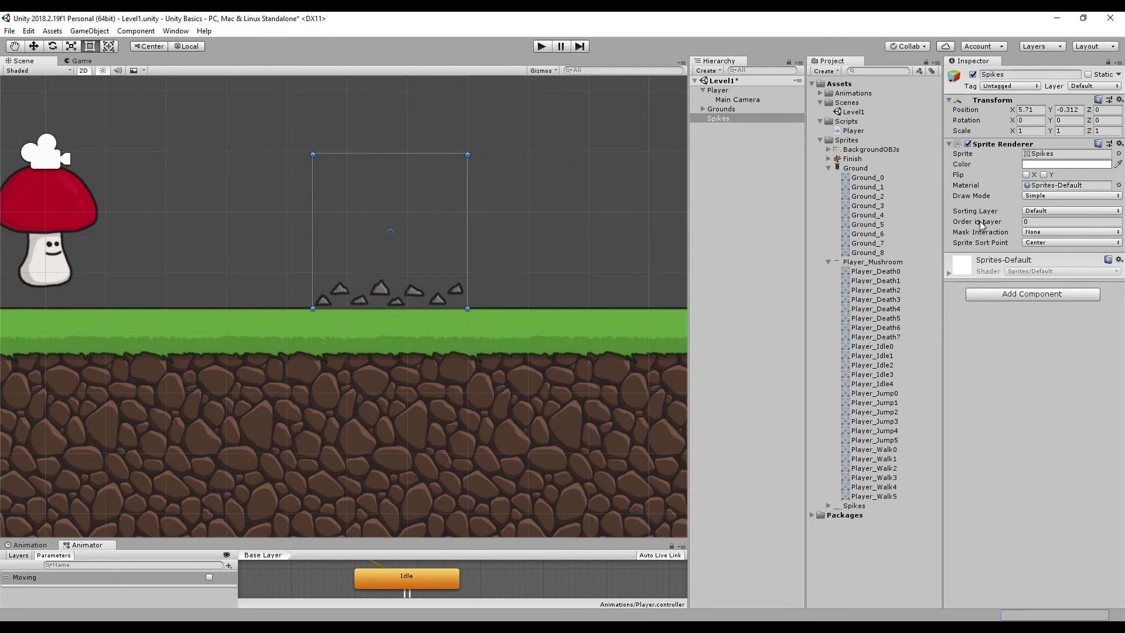
Set the Spikes' Order in Layer to 1 and sink them into the grass at about X 7.68, Y -0.55.
{"action": "left_click", "coordinate": [1033, 222]}
{"action": "left_click_drag", "start_coordinate": [1032, 221], "coordinate": [1017, 221]}
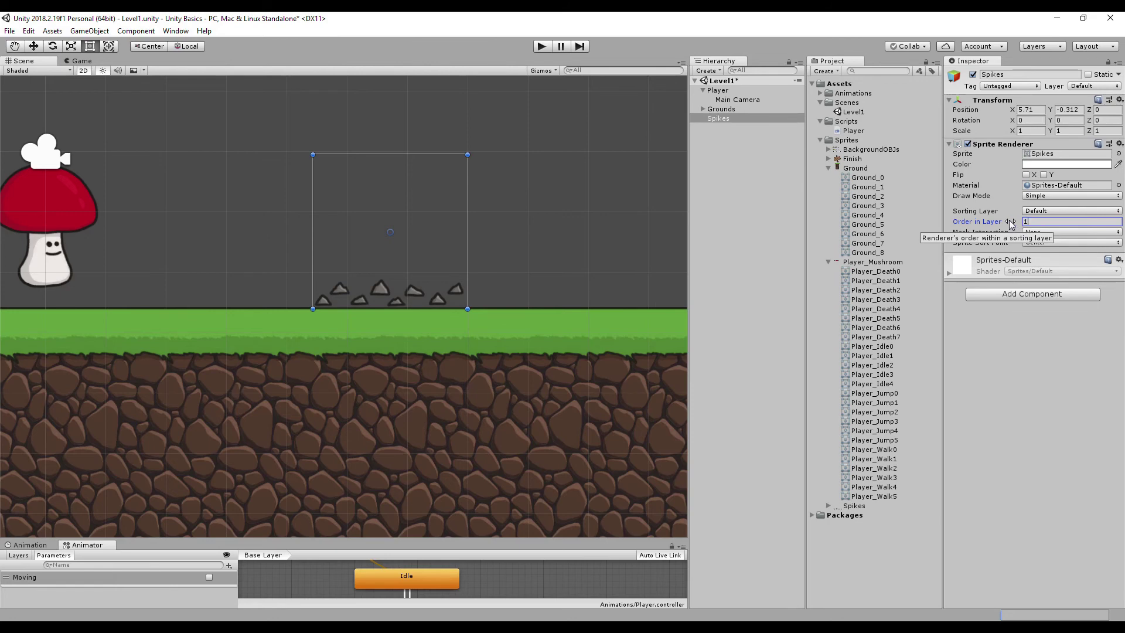
{"action": "left_click_drag", "start_coordinate": [436, 247], "coordinate": [435, 254]}
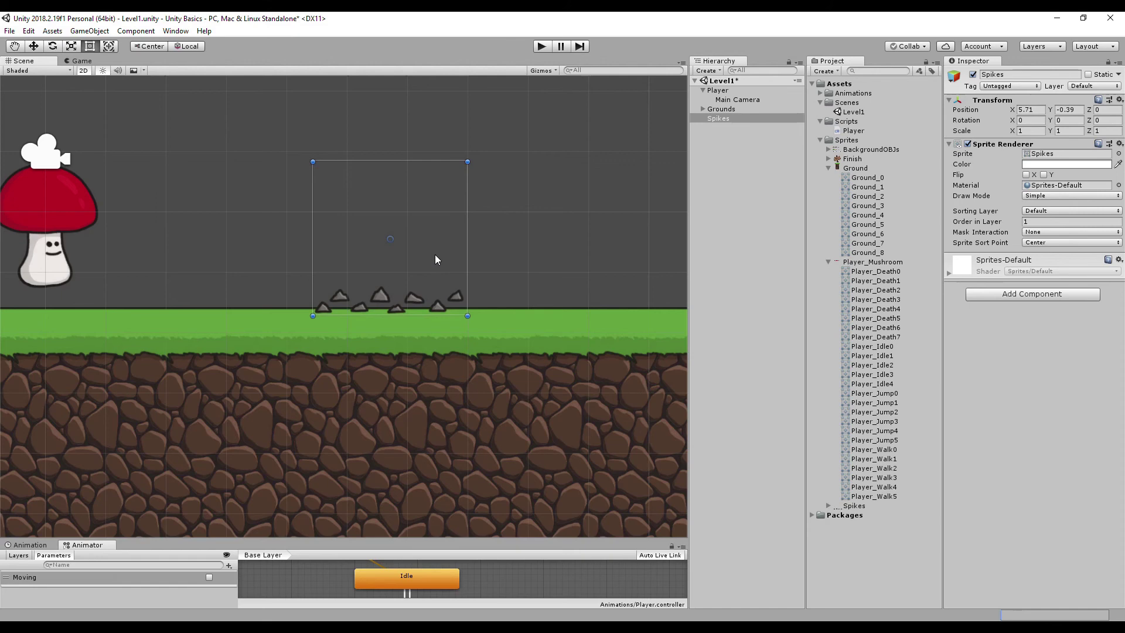
{"action": "left_click_drag", "start_coordinate": [435, 259], "coordinate": [553, 265]}
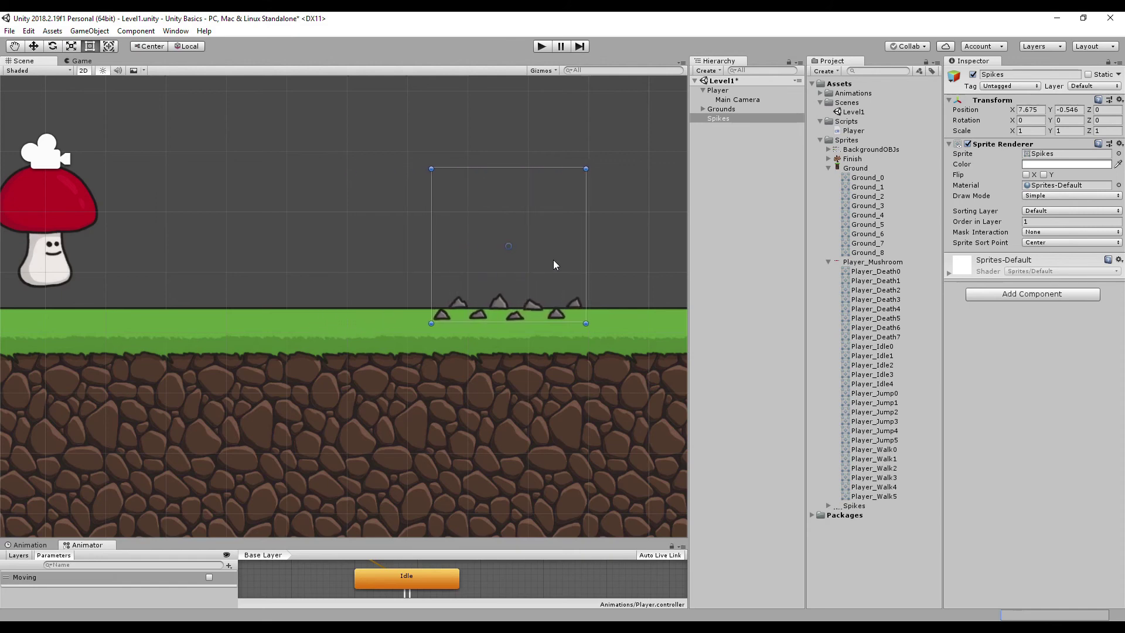
{"action": "left_click", "coordinate": [641, 294]}
Add the Finish exit sign to the scene and place it near the ground's far end at about X 19.78, Y -0.43.
{"action": "middle_click_drag", "start_coordinate": [640, 294], "coordinate": [495, 295]}
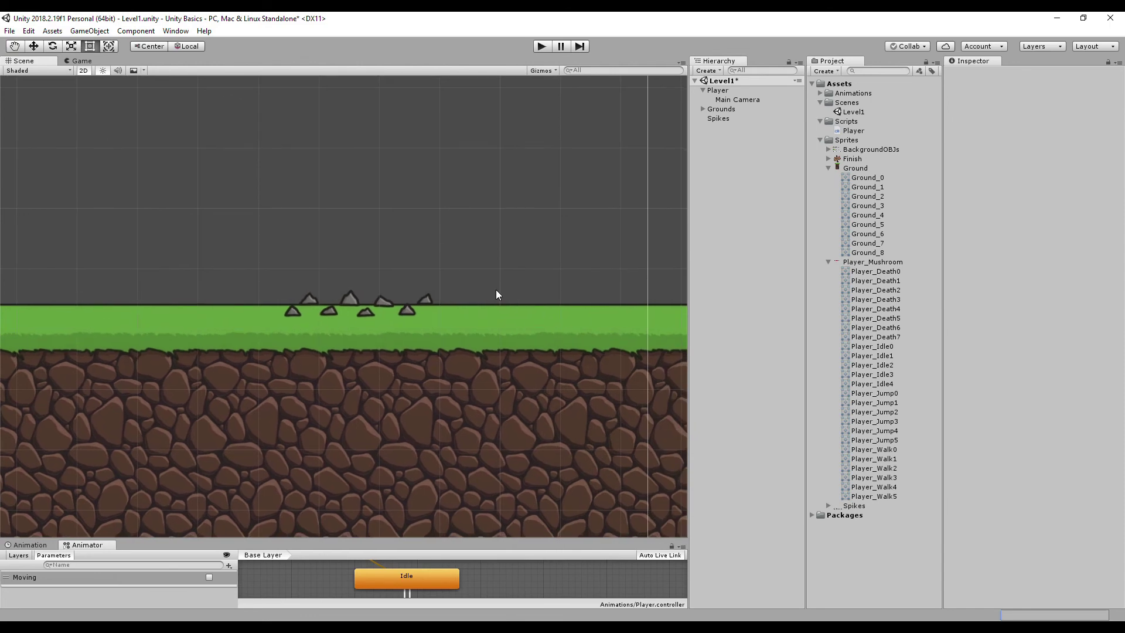
{"action": "left_click_drag", "start_coordinate": [852, 158], "coordinate": [569, 236]}
{"action": "scroll", "coordinate": [584, 245], "scroll_direction": "down", "scroll_amount": 5}
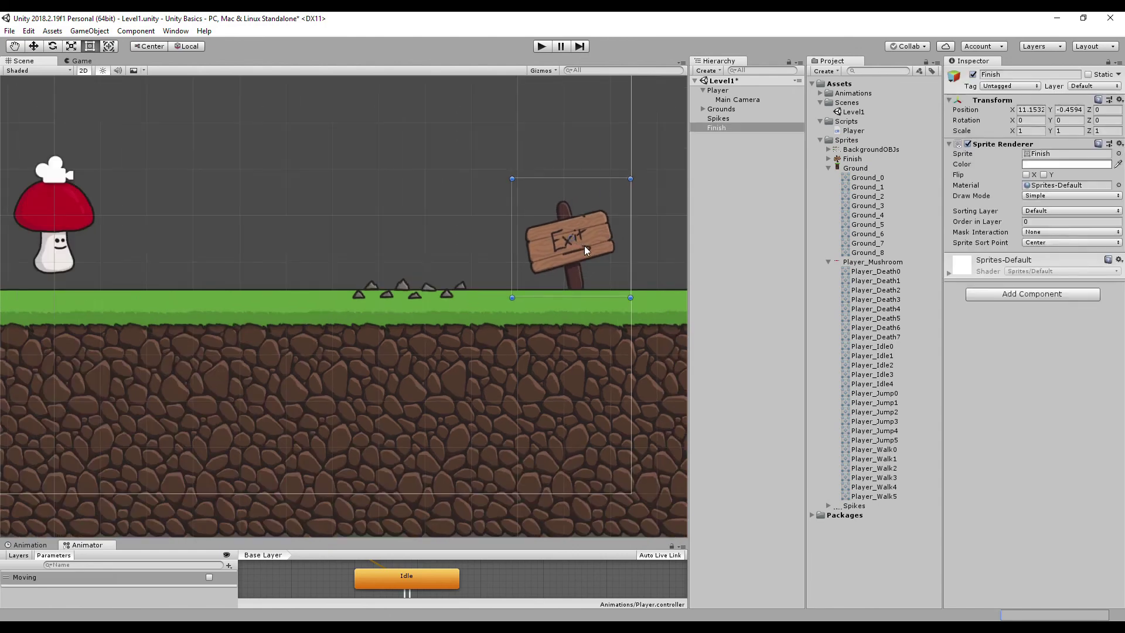
{"action": "middle_click_drag", "start_coordinate": [533, 264], "coordinate": [269, 266]}
{"action": "scroll", "coordinate": [269, 266], "scroll_direction": "down", "scroll_amount": 2}
{"action": "left_click_drag", "start_coordinate": [258, 258], "coordinate": [409, 259]}
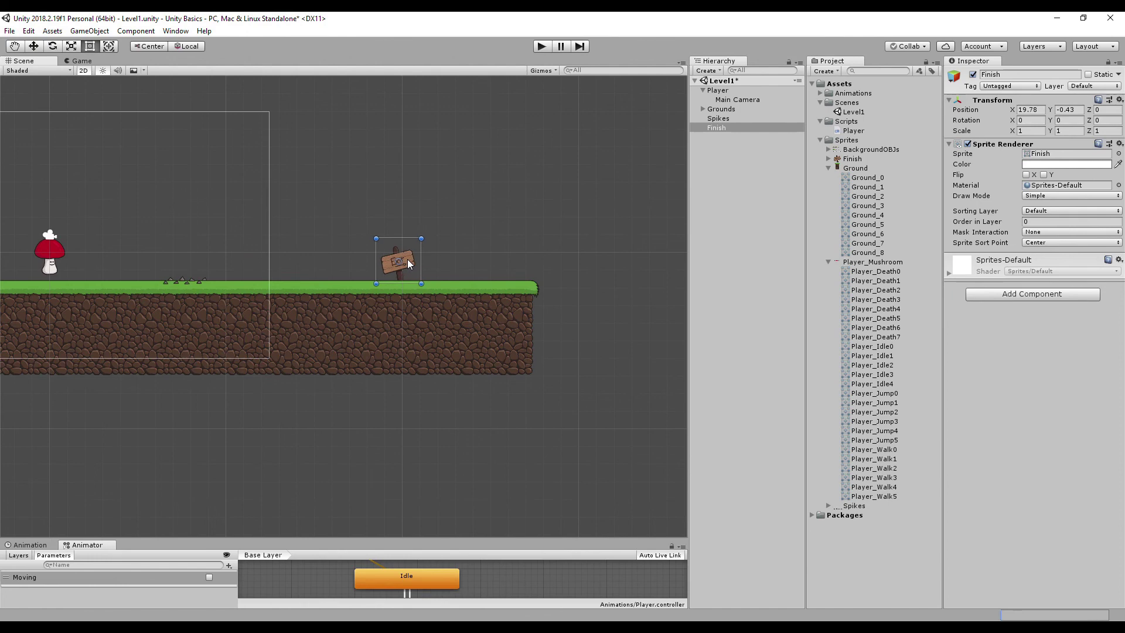
Lower the exit sign slightly so its post meets the grass, at about Y -0.52.
{"action": "left_click", "coordinate": [463, 262]}
{"action": "scroll", "coordinate": [357, 289], "scroll_direction": "up", "scroll_amount": 4}
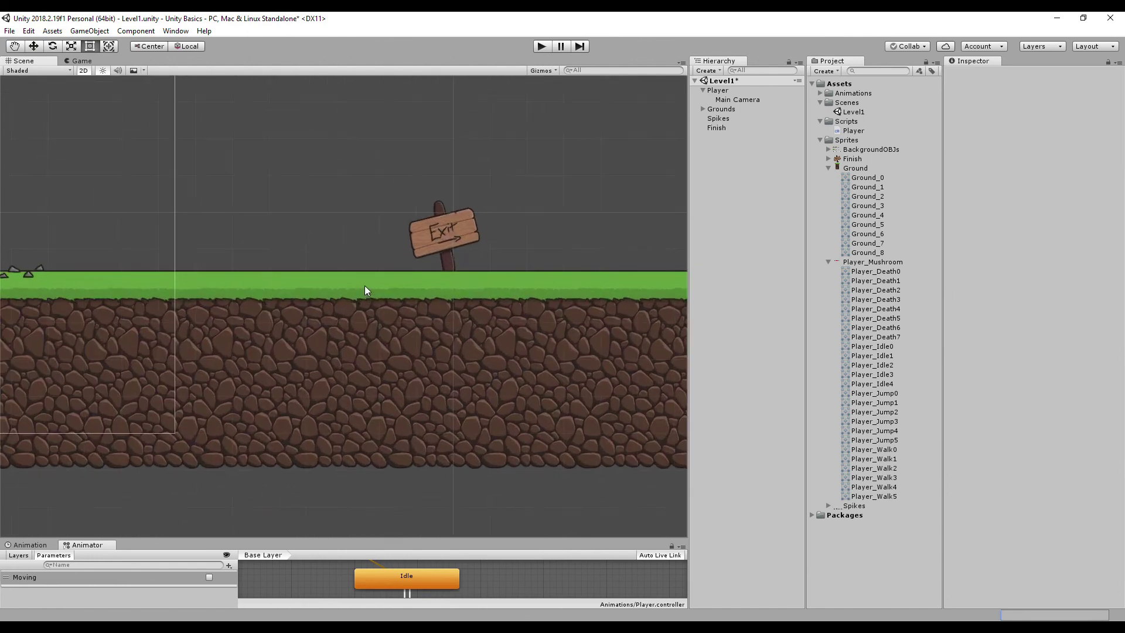
{"action": "scroll", "coordinate": [364, 287], "scroll_direction": "up", "scroll_amount": 2}
{"action": "left_click", "coordinate": [461, 222]}
{"action": "left_click_drag", "start_coordinate": [468, 218], "coordinate": [467, 220]}
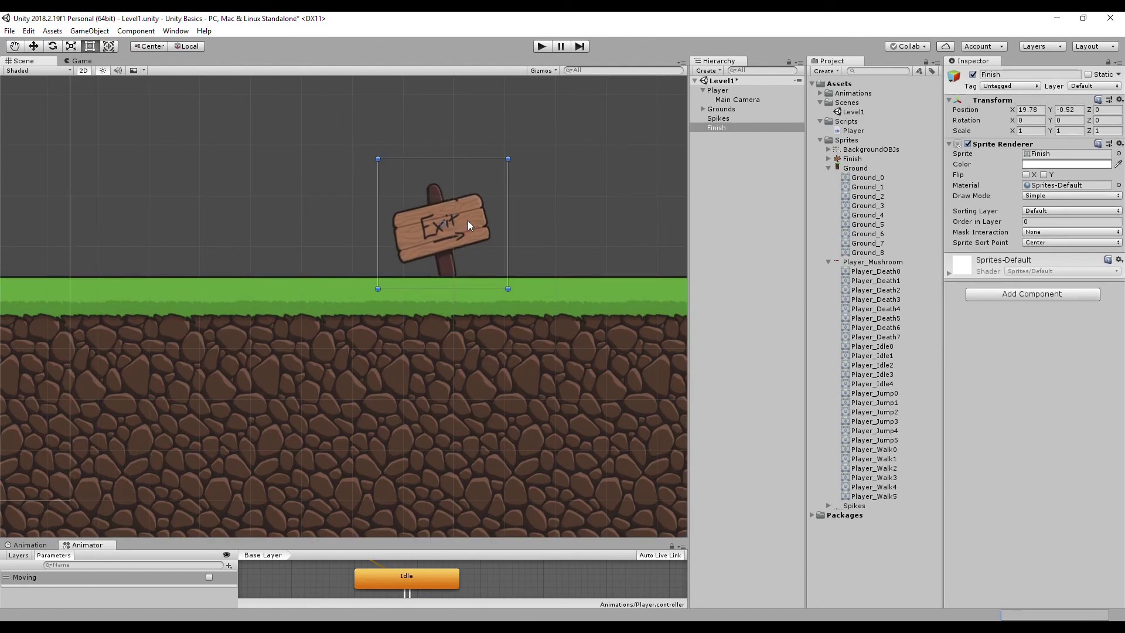
{"action": "left_click", "coordinate": [545, 227]}
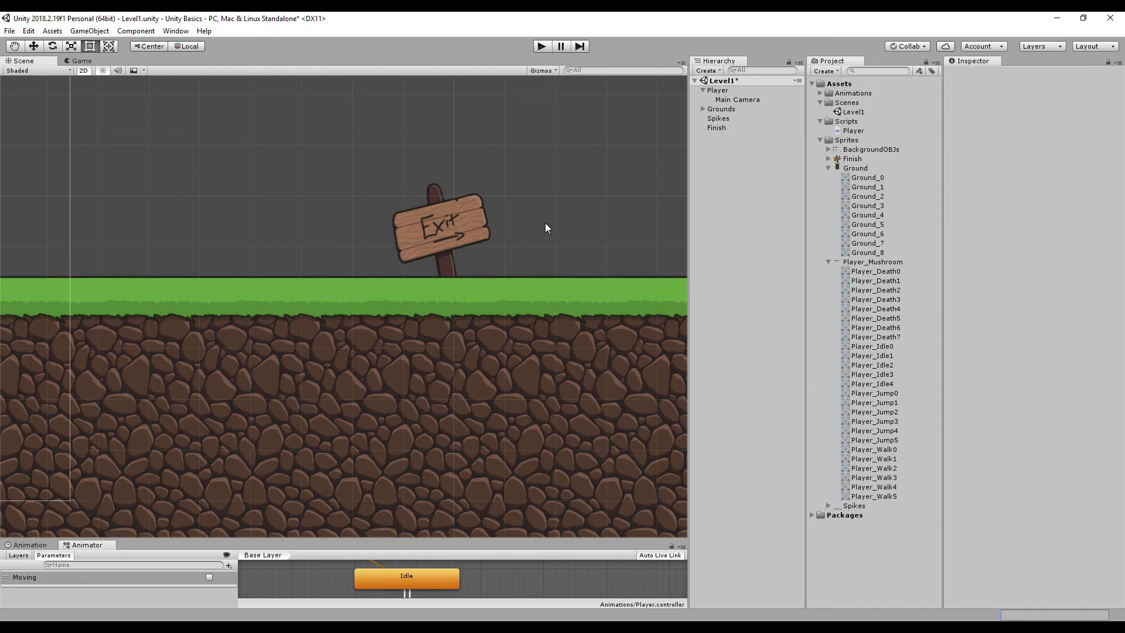
Set the Player sprite's Order in Layer to 2 and save the Level1 scene.
{"action": "left_click", "coordinate": [717, 90]}
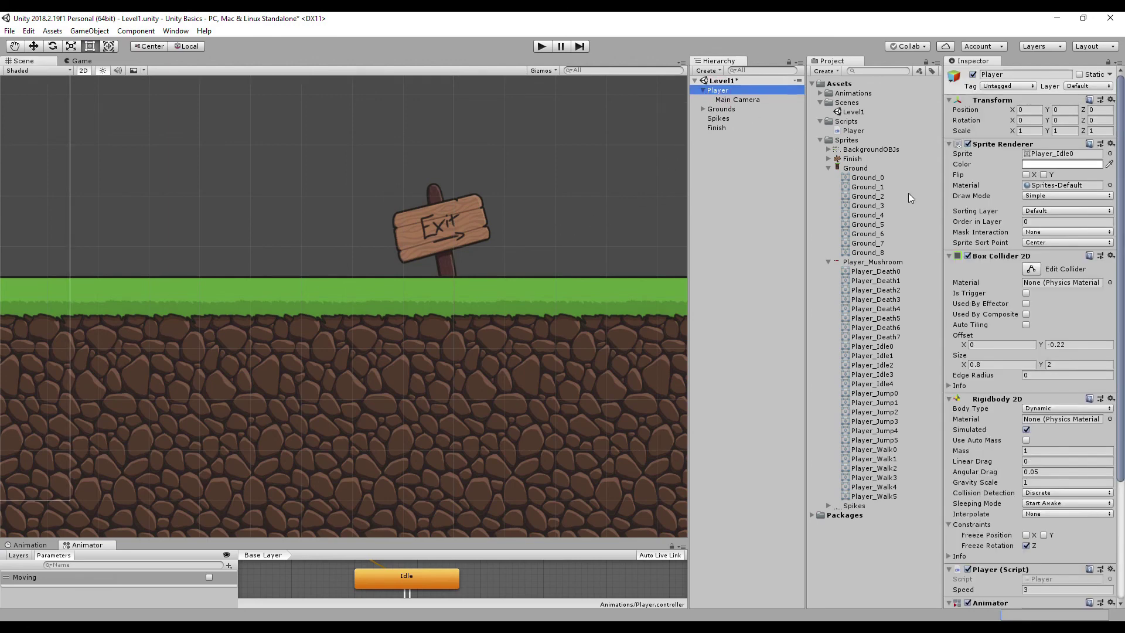
{"action": "left_click", "coordinate": [1030, 222]}
{"action": "type", "text": "2"}
{"action": "scroll", "coordinate": [420, 261], "scroll_direction": "down", "scroll_amount": 9}
{"action": "middle_click_drag", "start_coordinate": [341, 276], "coordinate": [557, 265]}
{"action": "middle_click_drag", "start_coordinate": [85, 268], "coordinate": [199, 266]}
{"action": "left_click", "coordinate": [271, 188]}
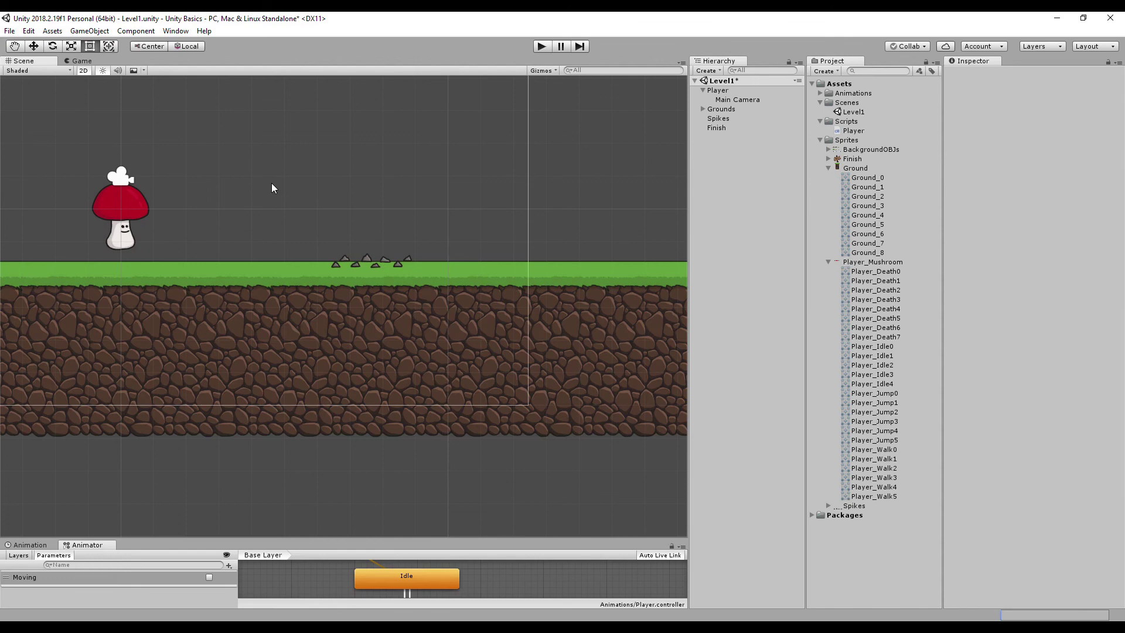
{"action": "key", "text": "ctrl+s"}
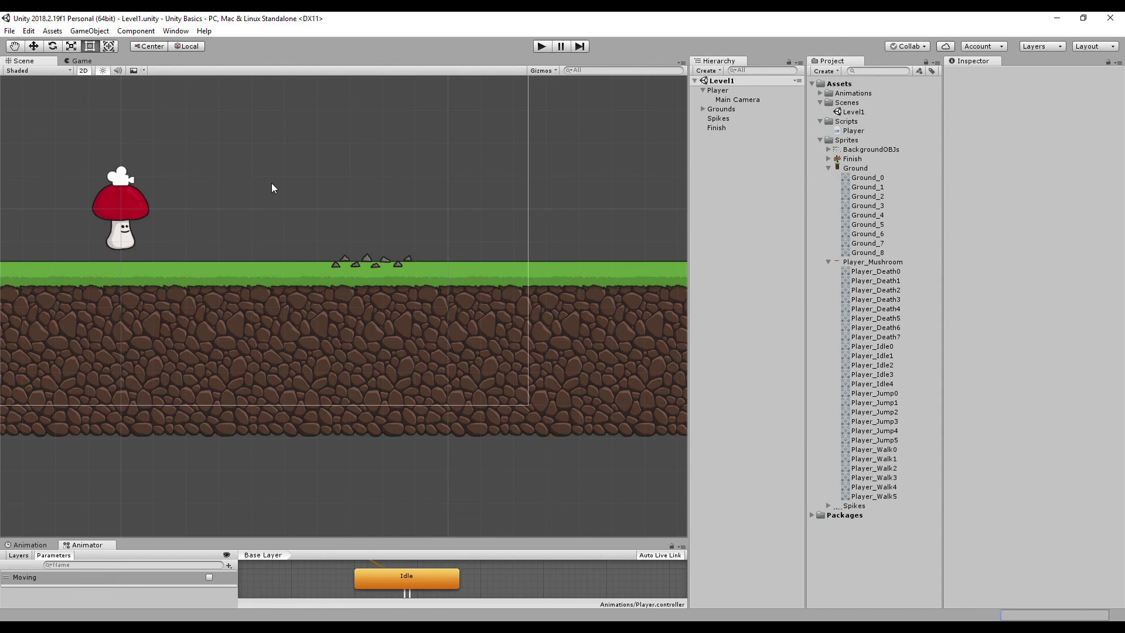